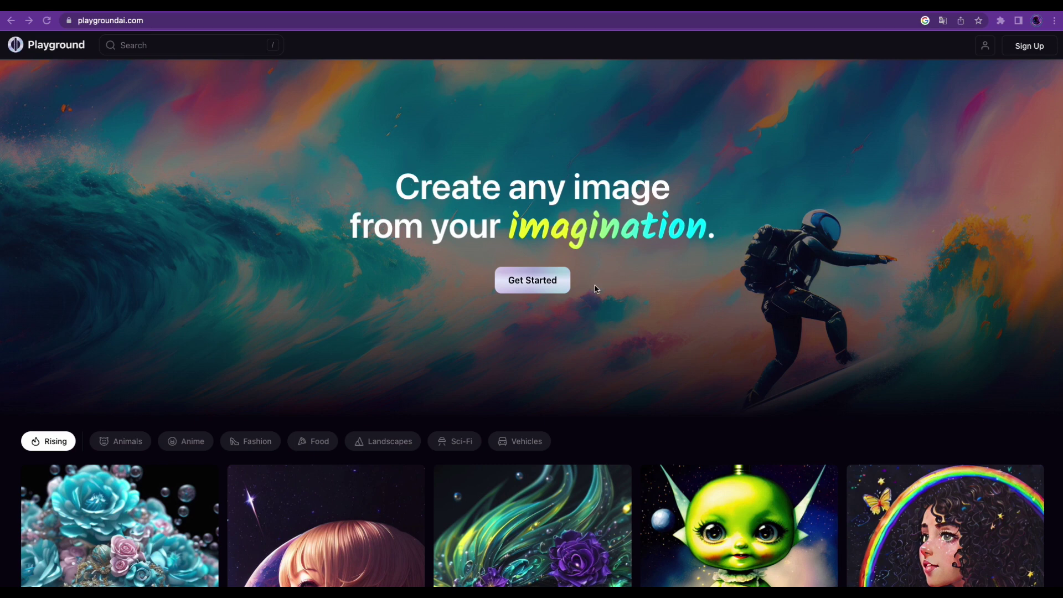
Step: Sign in to Playground AI with a Google account and reach the /create page
click(529, 284)
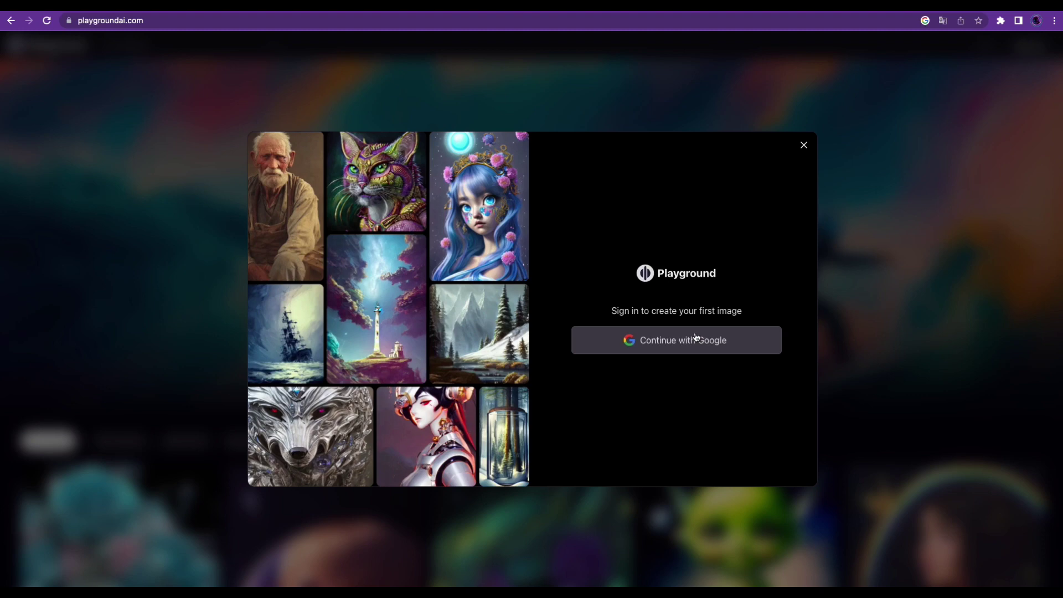
click(696, 338)
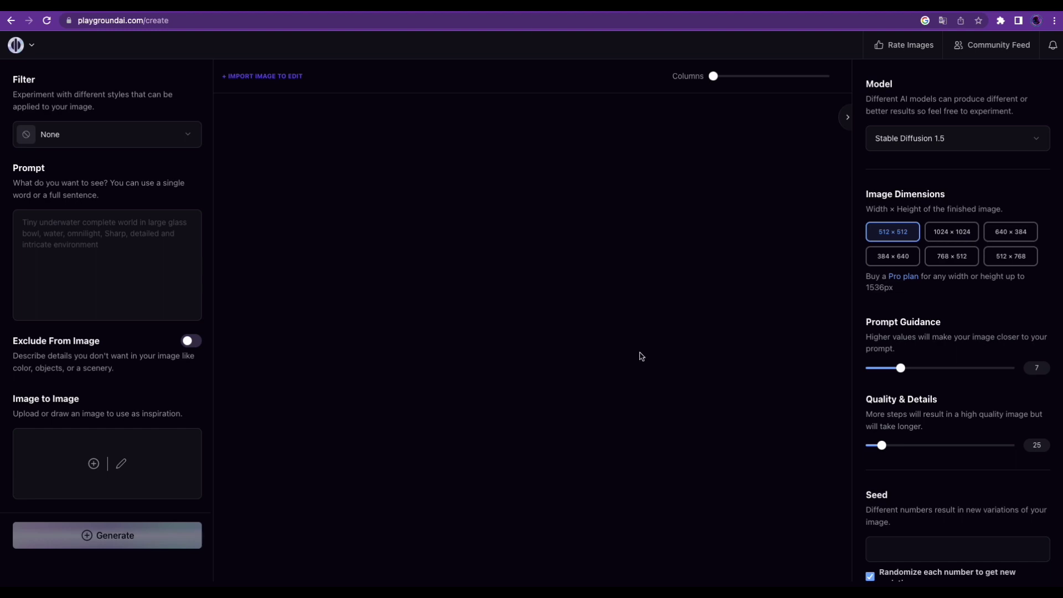
Step: Import the portrait of the man in the black hat and glasses for editing
click(292, 80)
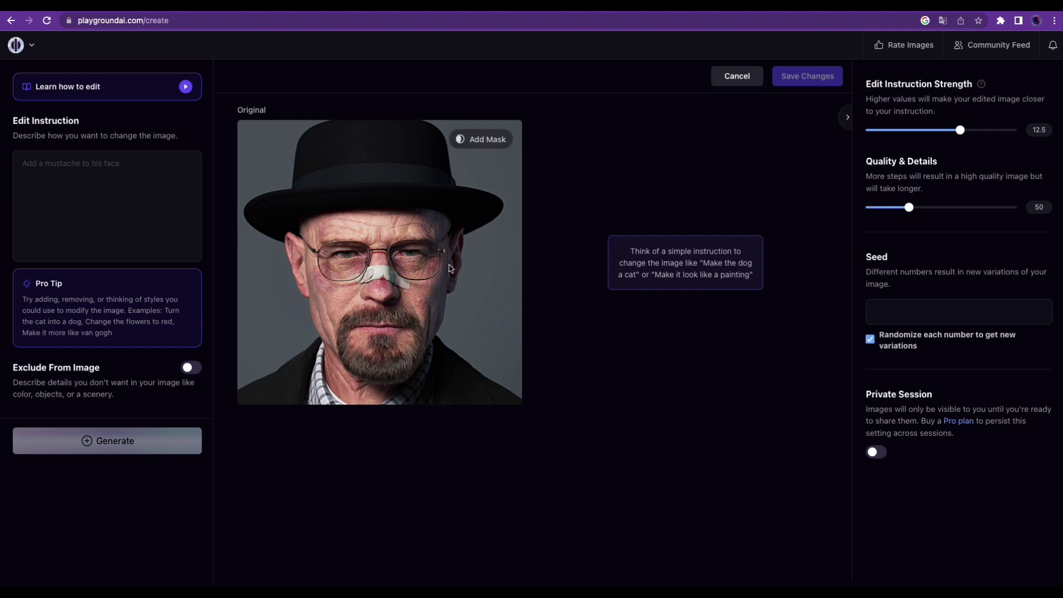
Step: Add a mask, try practice strokes at several brush sizes, then undo and clear them
mouse_move(380, 261)
click(489, 140)
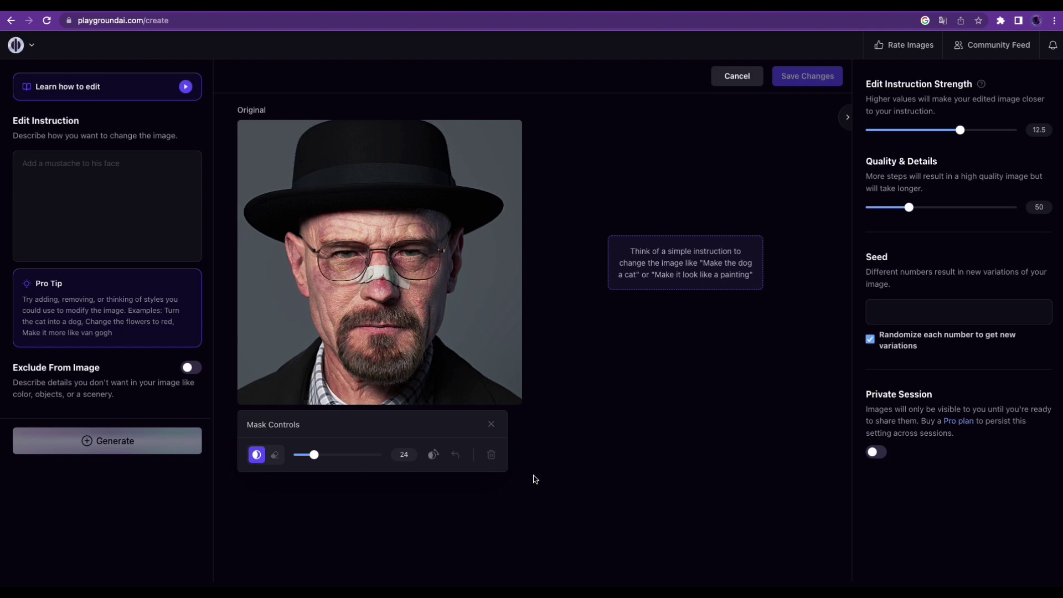
mouse_move(495, 316)
mouse_down()
mouse_move(473, 309)
mouse_move(486, 269)
mouse_up()
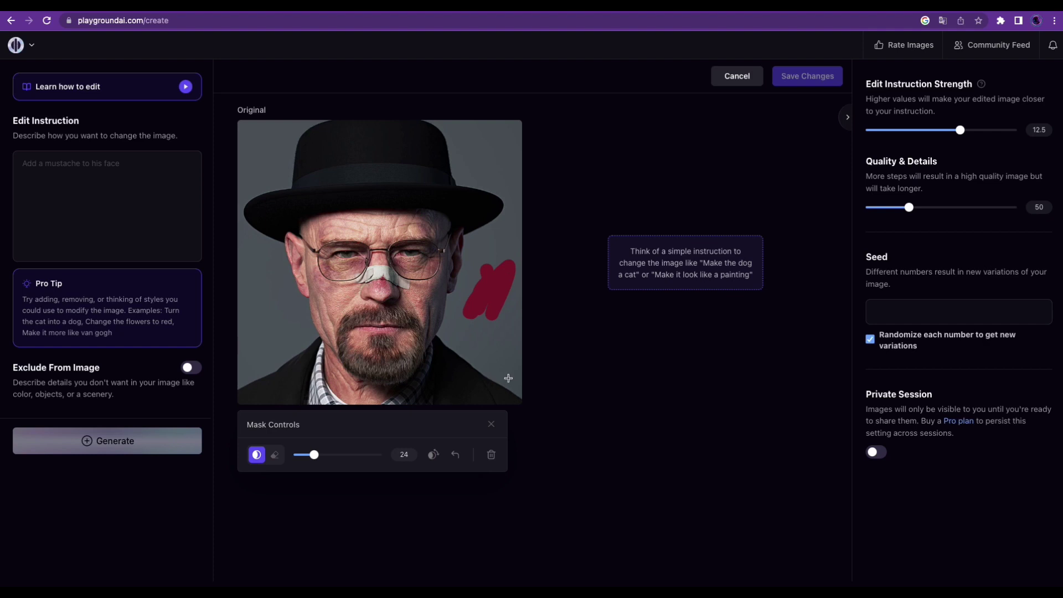
mouse_move(314, 456)
mouse_down()
mouse_move(331, 462)
mouse_move(301, 462)
mouse_up()
drag(251, 309, 261, 357)
drag(301, 455, 341, 456)
drag(279, 307, 283, 346)
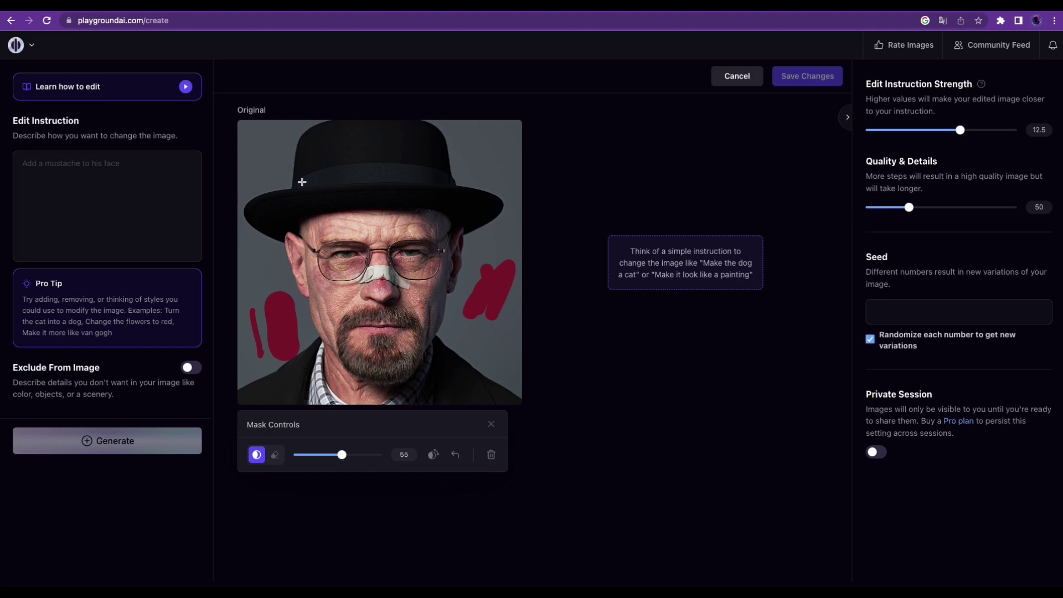
drag(302, 180, 326, 224)
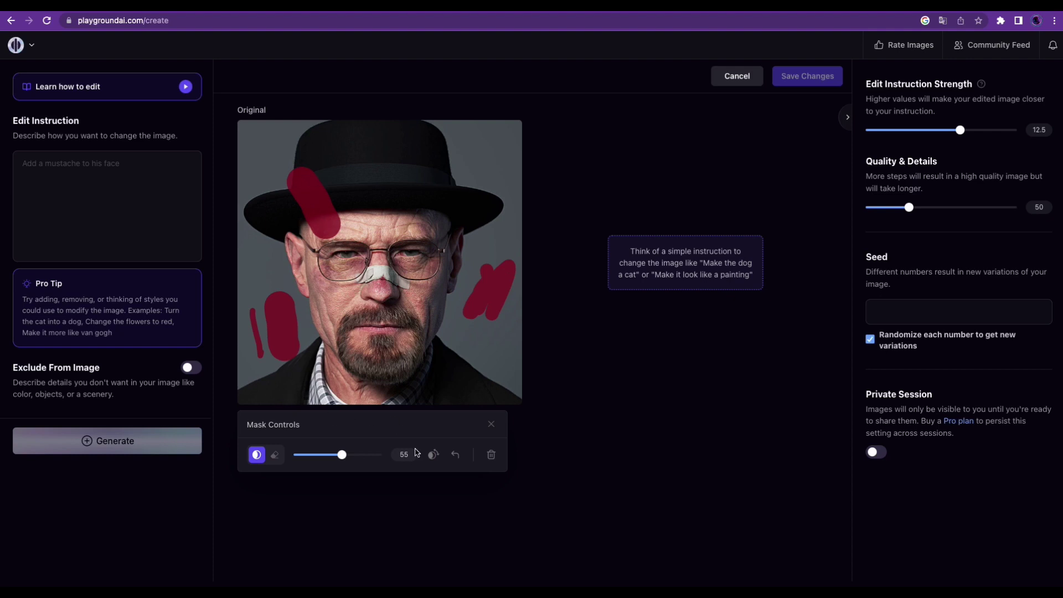
click(456, 455)
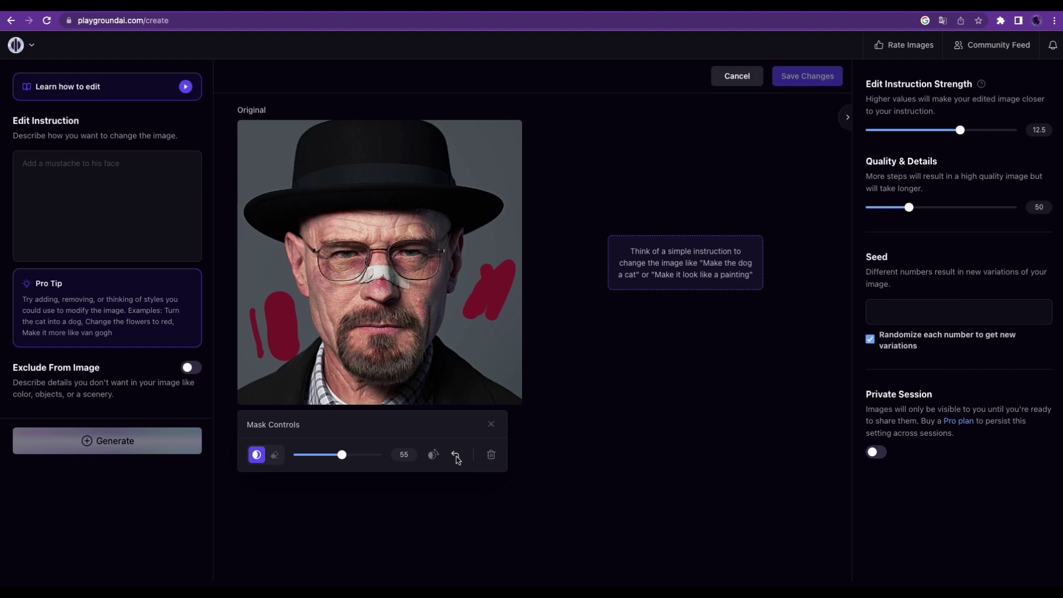
drag(501, 304, 507, 334)
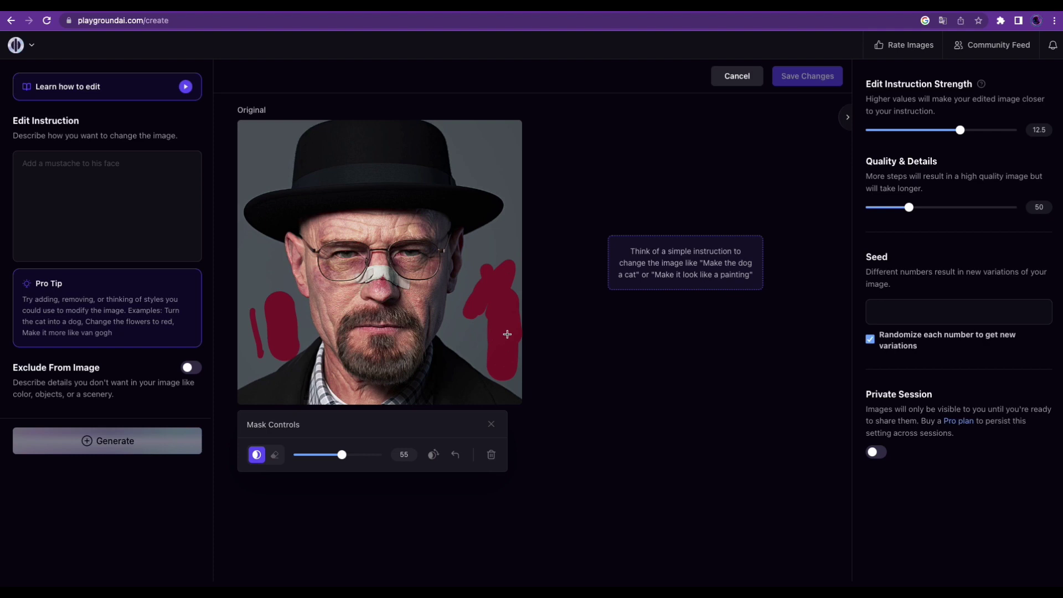
click(491, 455)
Step: With a smaller brush, outline the hat band and fill the hat crown with mask
drag(341, 455, 299, 455)
mouse_move(285, 238)
mouse_down()
mouse_move(443, 216)
mouse_move(300, 139)
mouse_move(260, 238)
mouse_up()
drag(300, 455, 321, 455)
mouse_move(332, 133)
mouse_down()
mouse_move(466, 205)
mouse_move(277, 218)
mouse_move(391, 193)
mouse_move(486, 213)
mouse_move(474, 224)
mouse_up()
Step: Mask the remaining hat brim so the whole black hat is covered
key(Left)
key(Left)
key(Left)
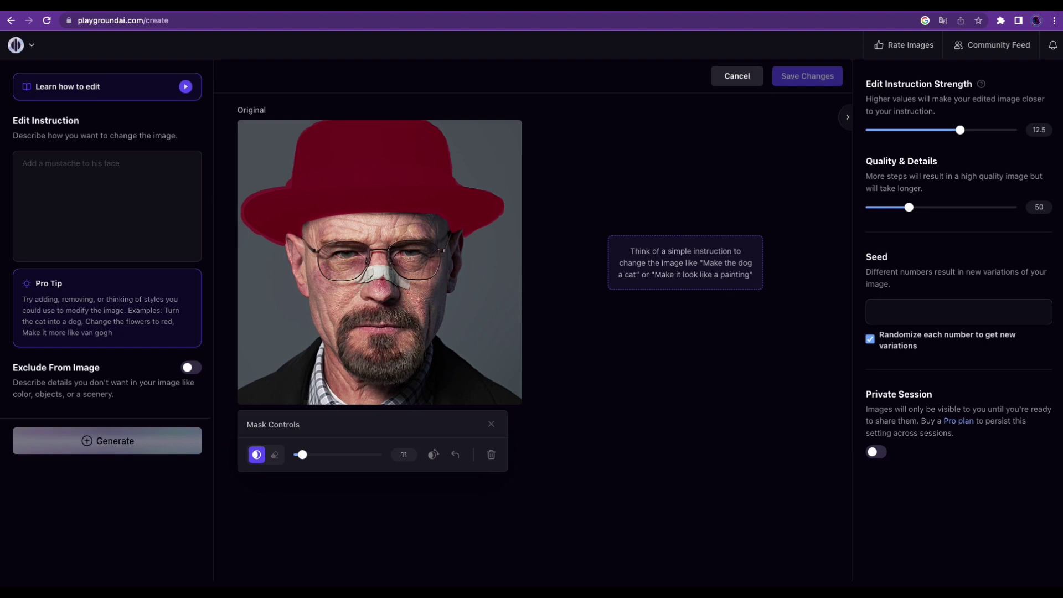
Step: Enter 'brown cowboy hat' as the edit instruction
click(59, 163)
text(brown cowboy ha)
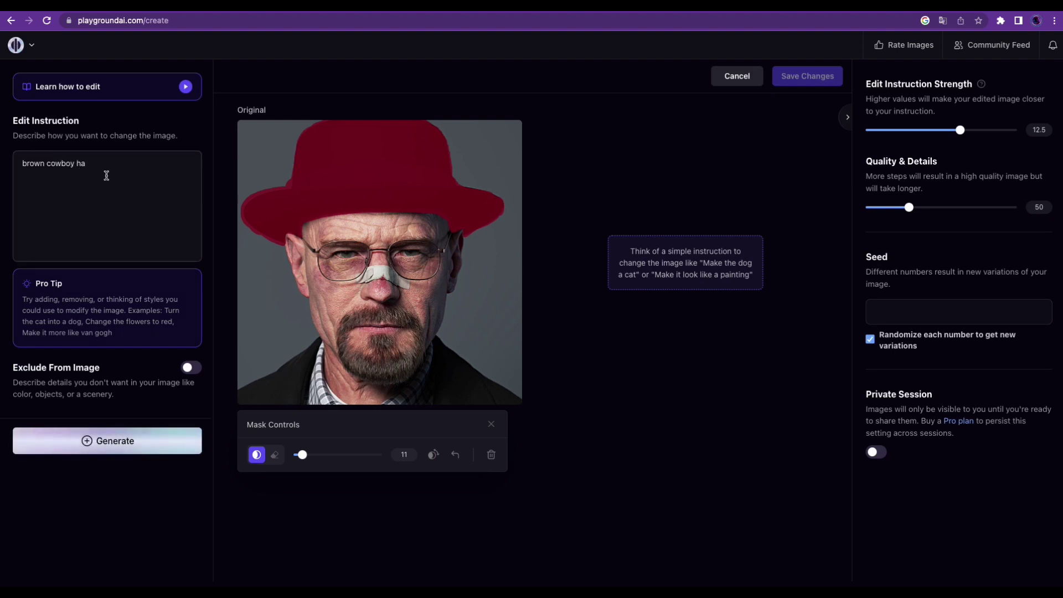
text(t)
click(882, 103)
Step: Set Edit Instruction Strength to 12.25 and adjust the Quality & Details slider
mouse_move(960, 132)
mouse_down()
mouse_move(924, 140)
mouse_move(1010, 139)
mouse_up()
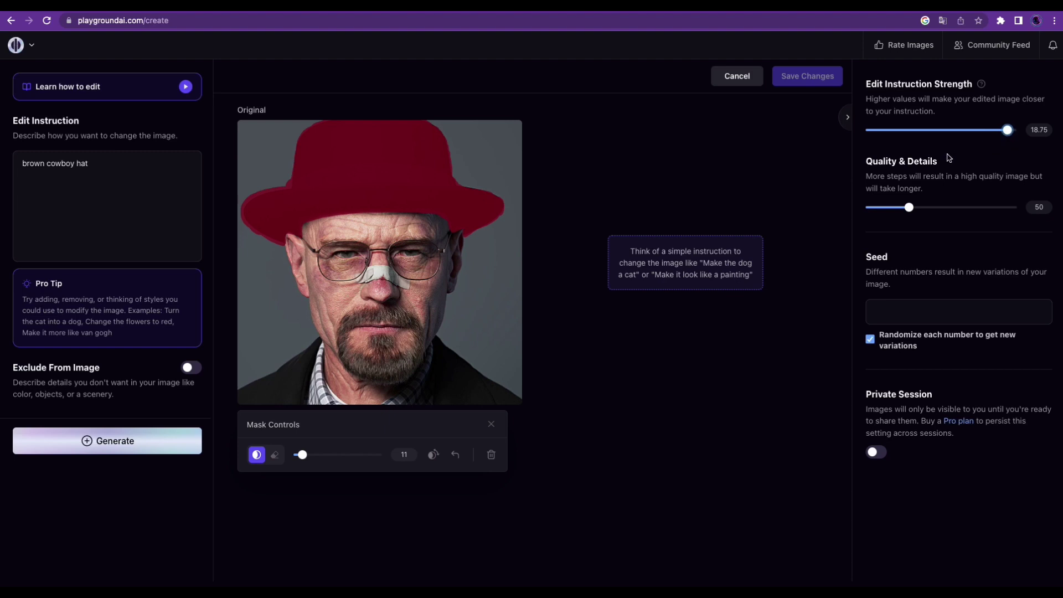
drag(1007, 130, 959, 129)
mouse_move(910, 208)
mouse_down()
mouse_move(949, 207)
mouse_move(902, 207)
mouse_up()
drag(901, 208, 910, 208)
Step: Generate the brown cowboy hat edit, then regenerate at instruction strength 11.5
click(105, 447)
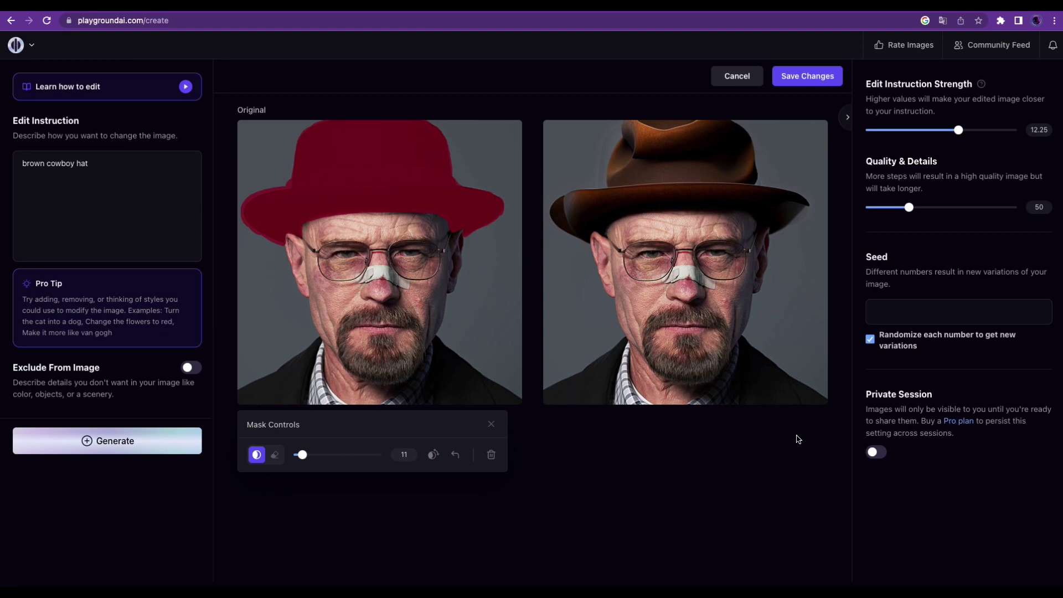
click(962, 129)
click(105, 443)
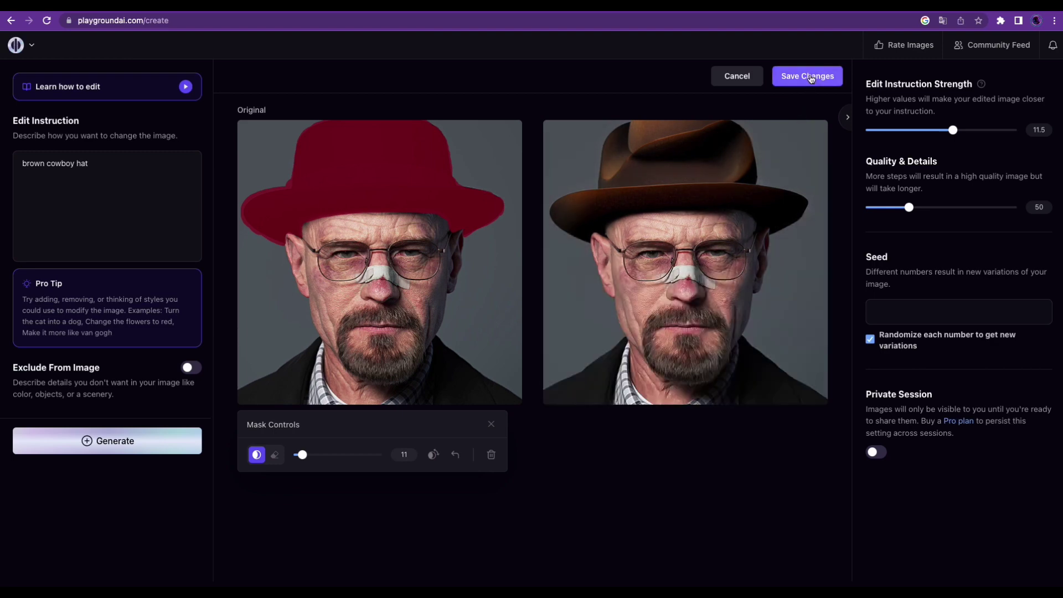
Step: Save the brown-hat result and reopen it in edit mode with a new mask
click(810, 78)
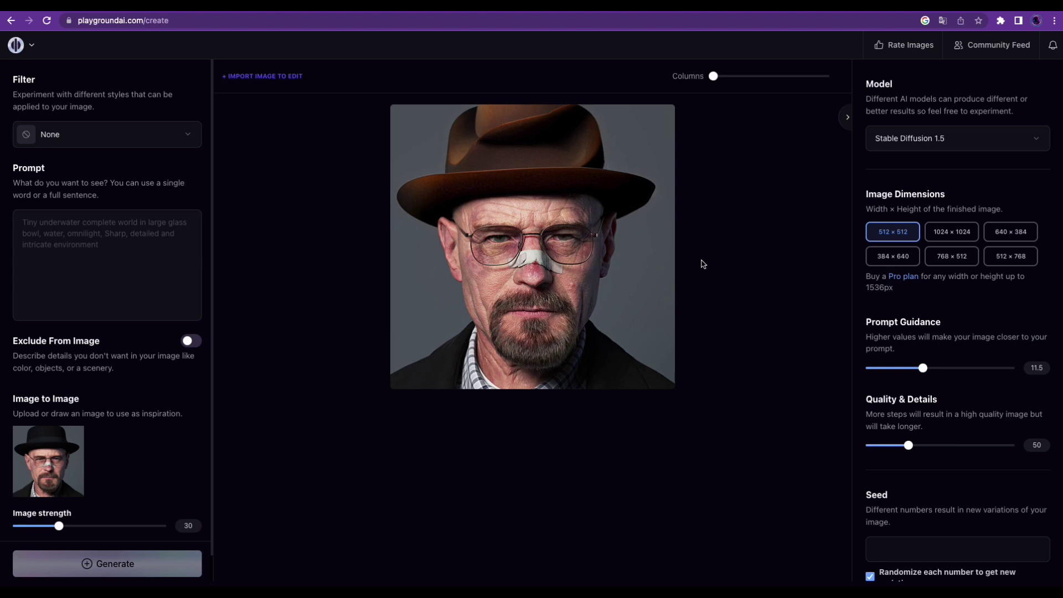
mouse_move(532, 245)
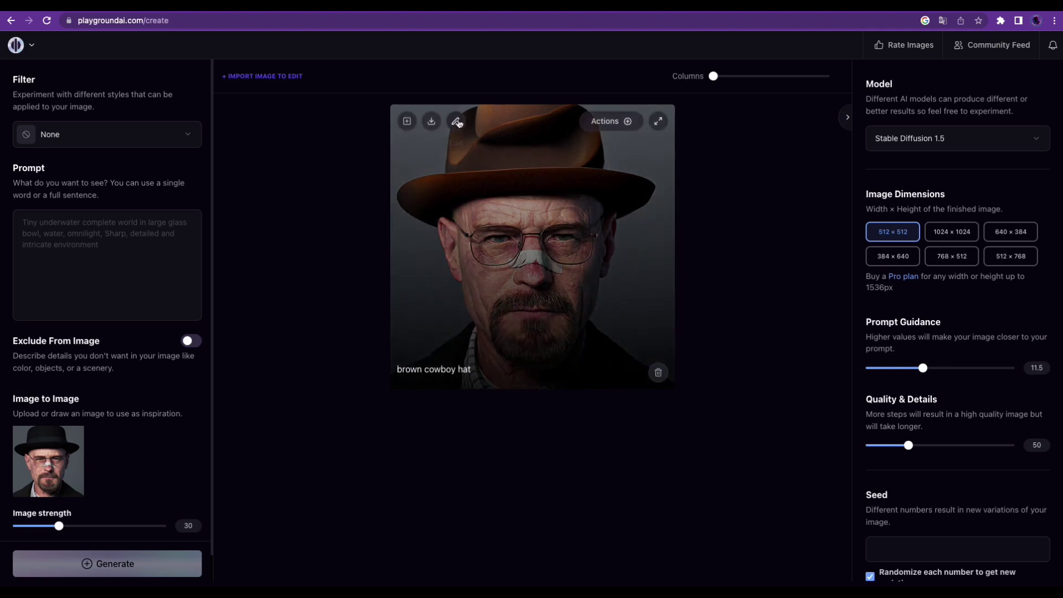
click(456, 122)
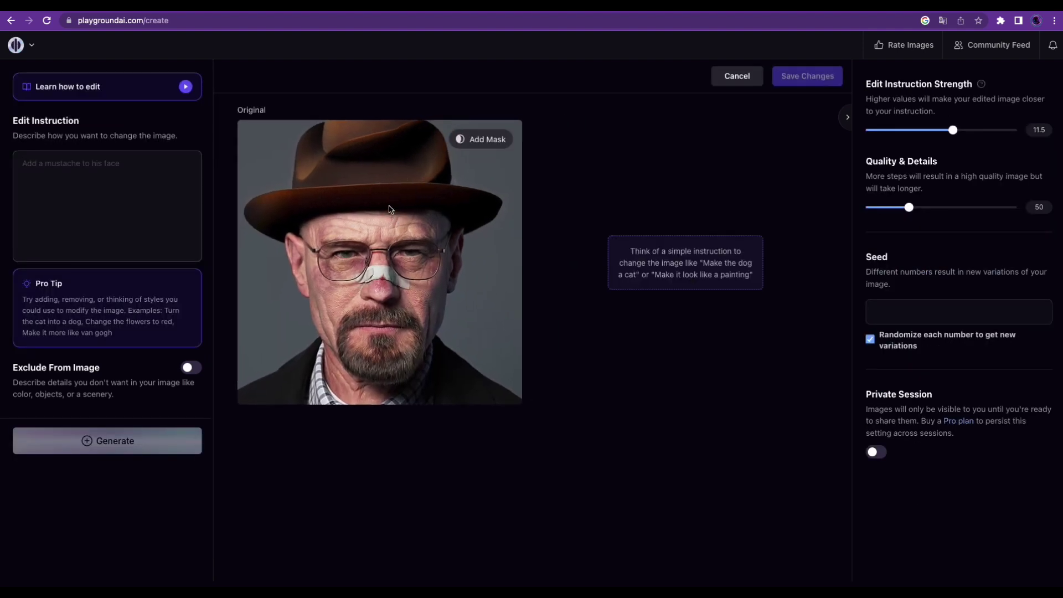
click(477, 143)
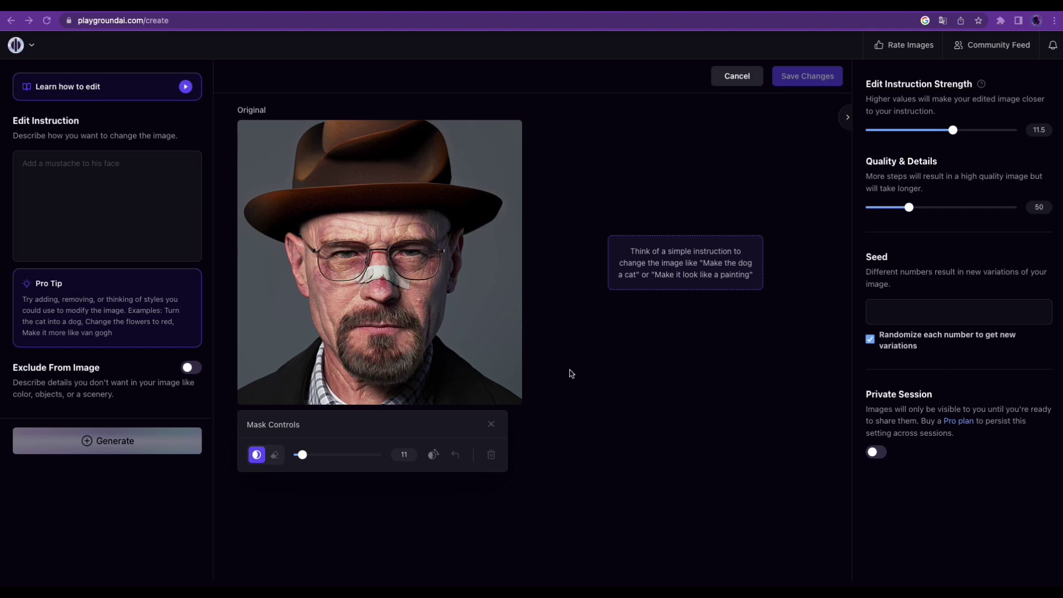
Step: Mask over both eyeglass lenses, adjusting the brush size
drag(302, 455, 300, 455)
mouse_move(320, 250)
mouse_down()
mouse_move(366, 247)
mouse_move(394, 266)
mouse_up()
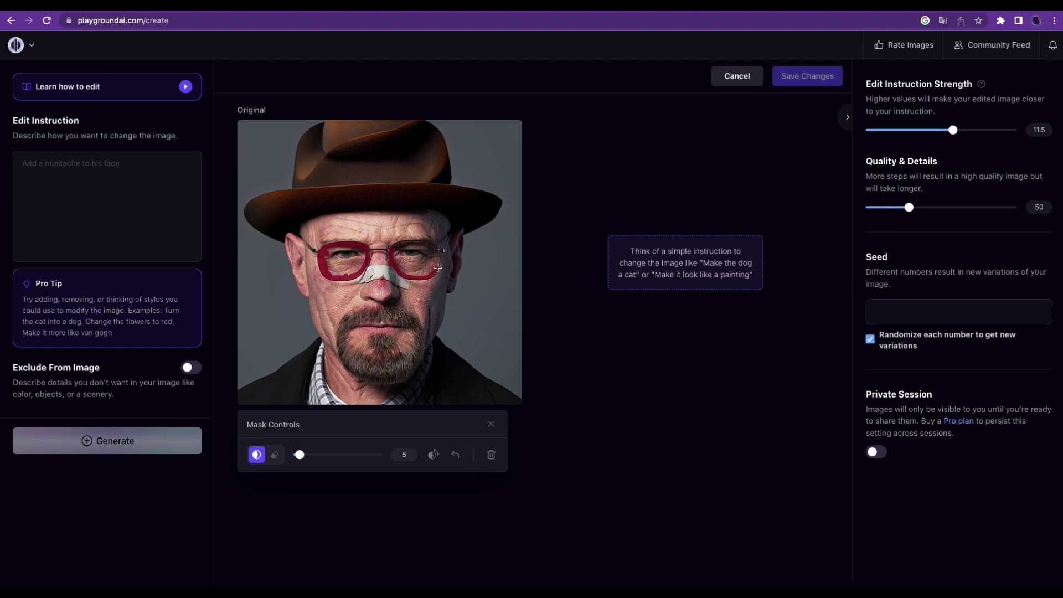
drag(394, 265, 430, 246)
drag(300, 454, 309, 455)
mouse_move(332, 261)
mouse_down()
mouse_move(360, 254)
mouse_move(419, 272)
mouse_move(408, 257)
mouse_up()
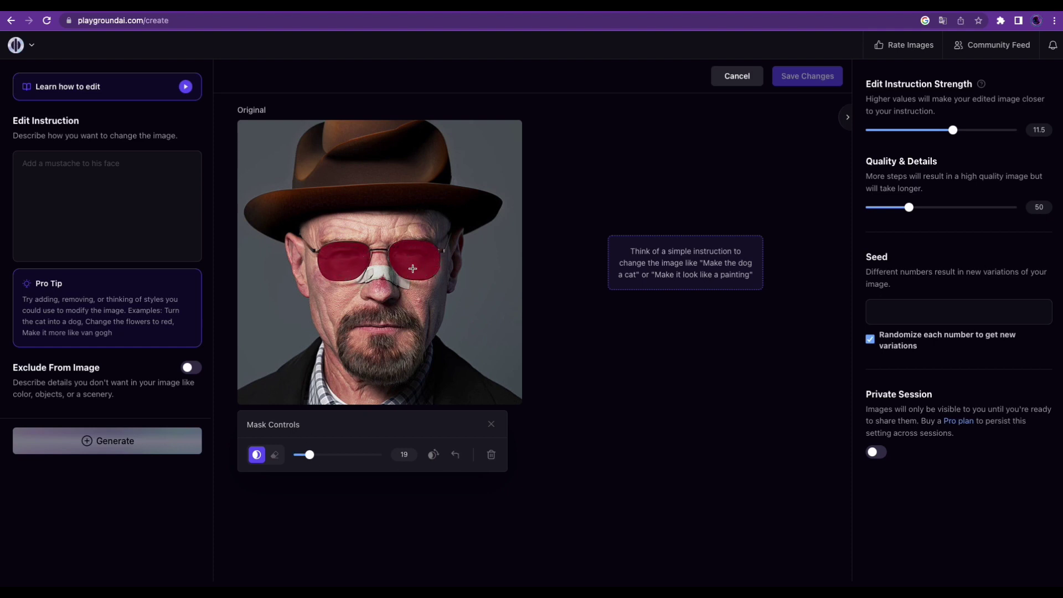
Step: Enter 'Sunglasses' as the edit instruction and generate several variations
click(47, 171)
text(Sunglasses)
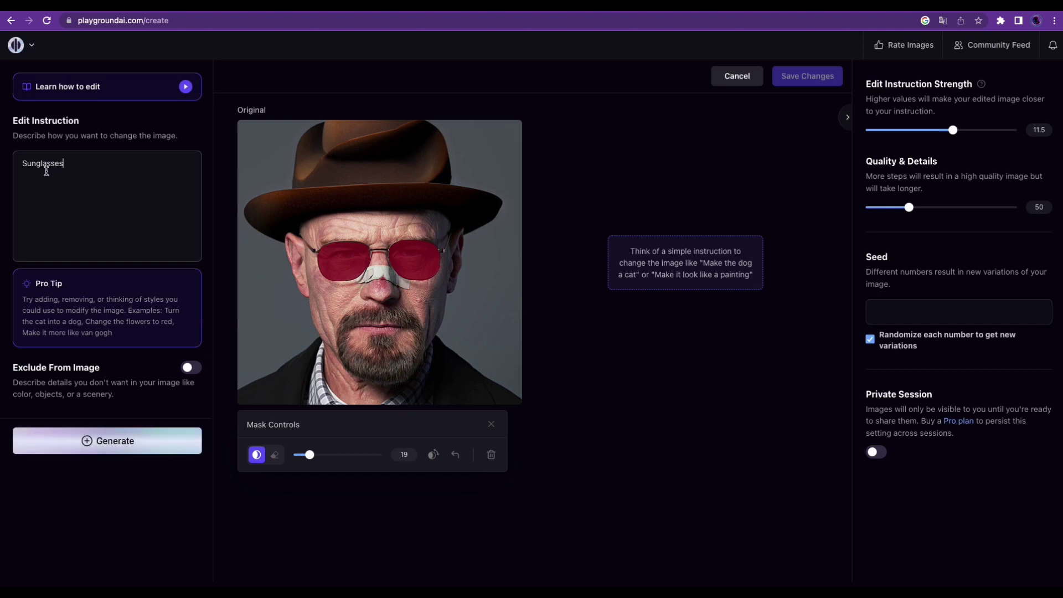
click(134, 443)
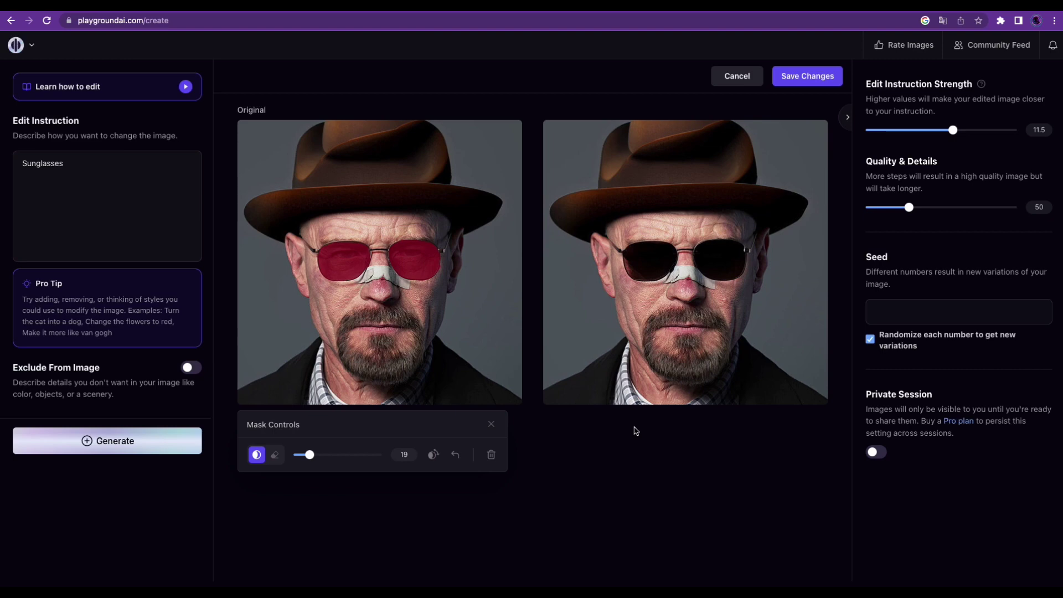
click(131, 442)
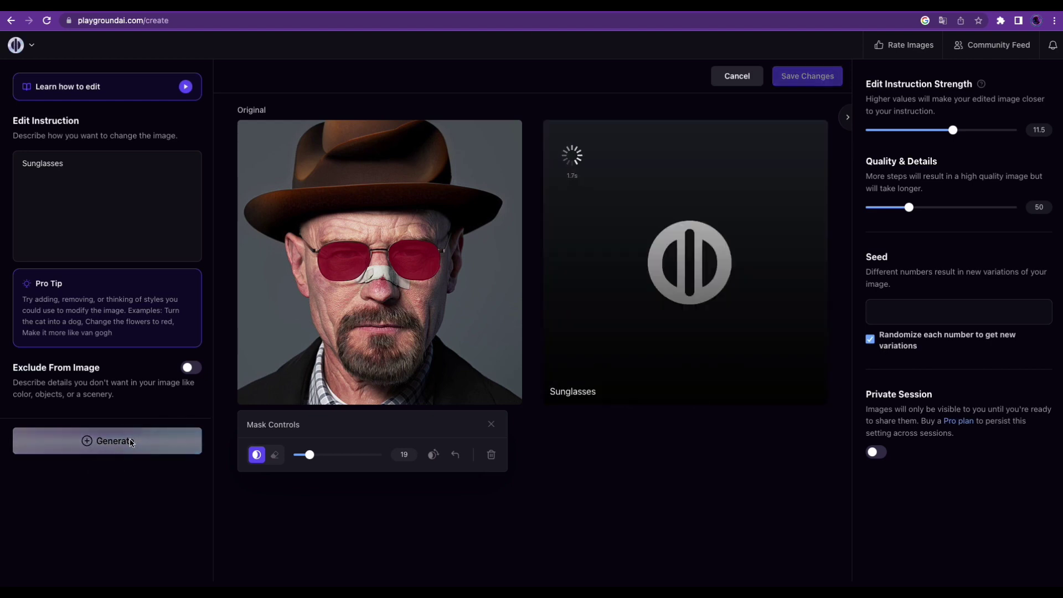
click(159, 441)
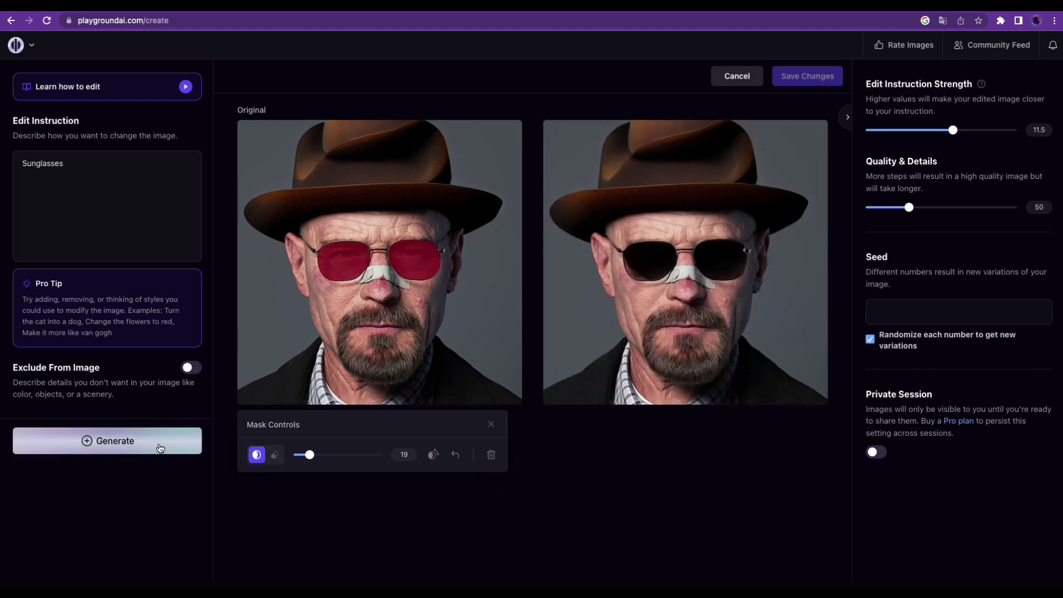
click(109, 441)
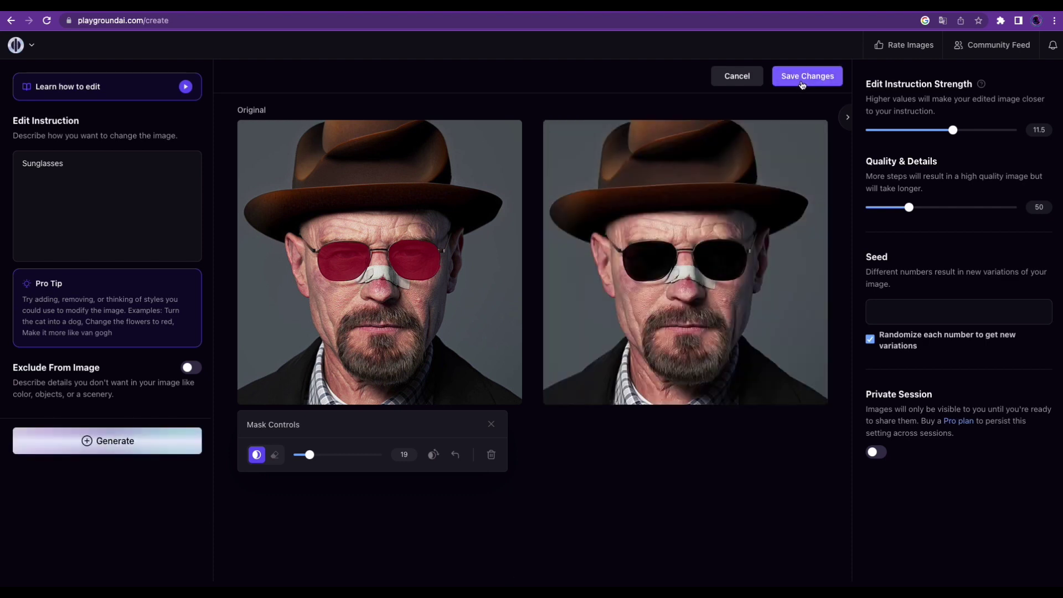
Step: Save the dark-sunglasses portrait as a new 'Sunglasses' image
click(802, 84)
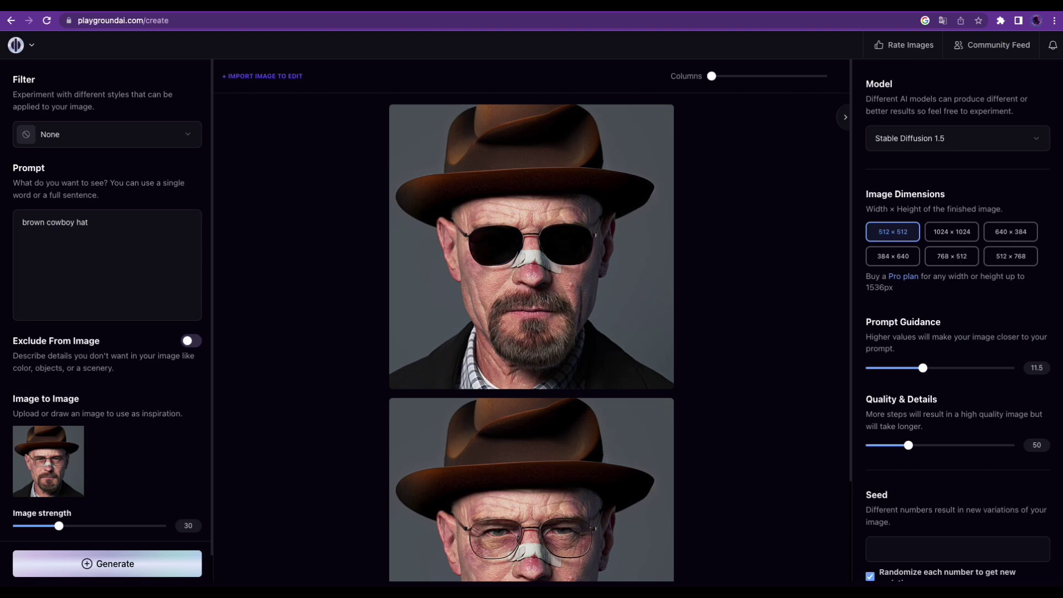
mouse_move(531, 245)
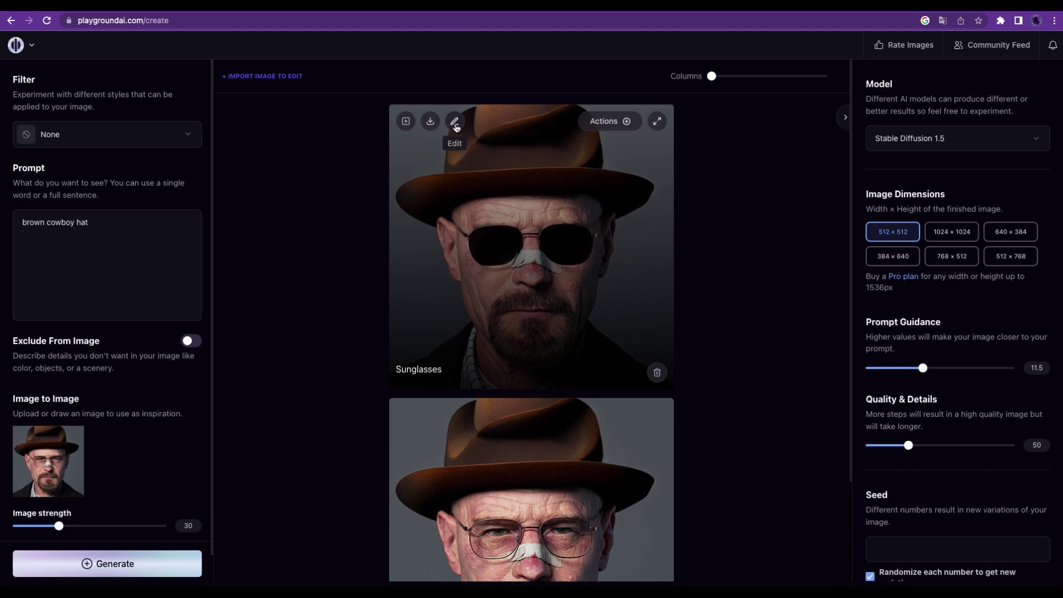
Step: Reopen the sunglasses portrait and mask the lower face and cheek beard area
click(454, 123)
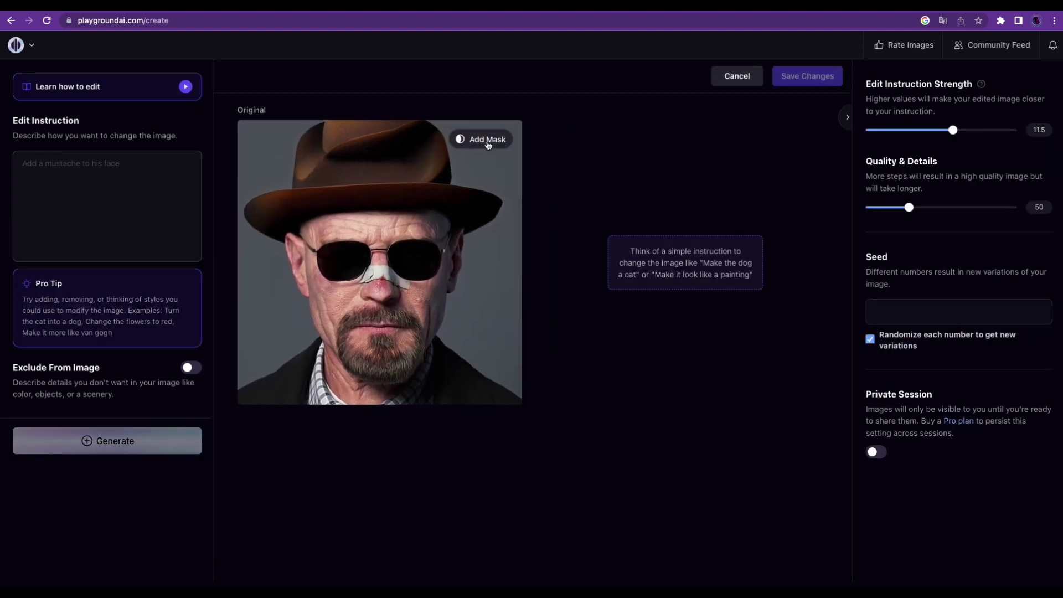
click(487, 140)
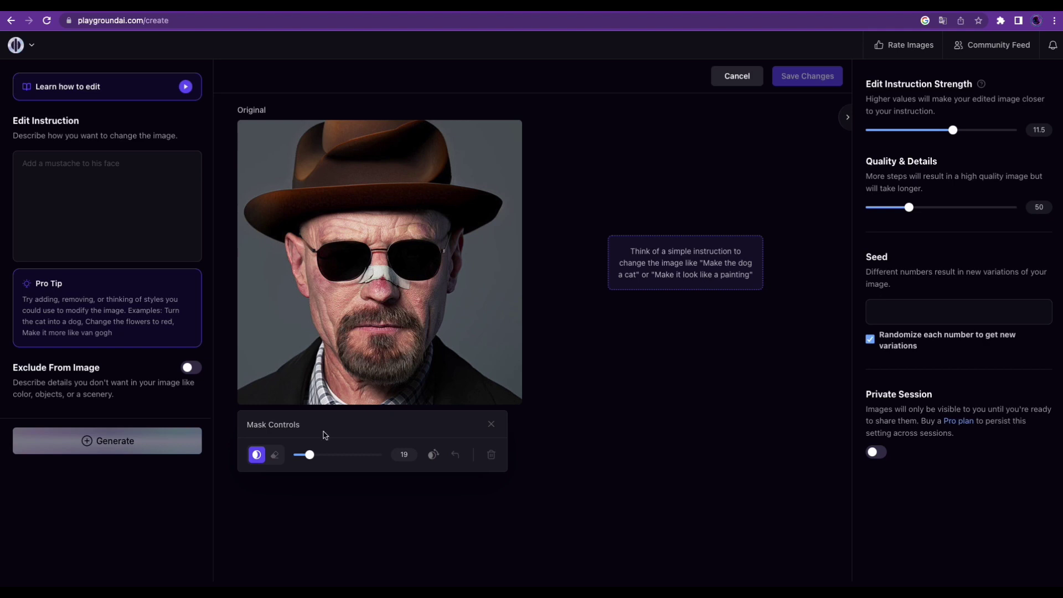
drag(310, 455, 300, 454)
mouse_move(306, 253)
mouse_down()
mouse_move(342, 367)
mouse_move(384, 324)
mouse_up()
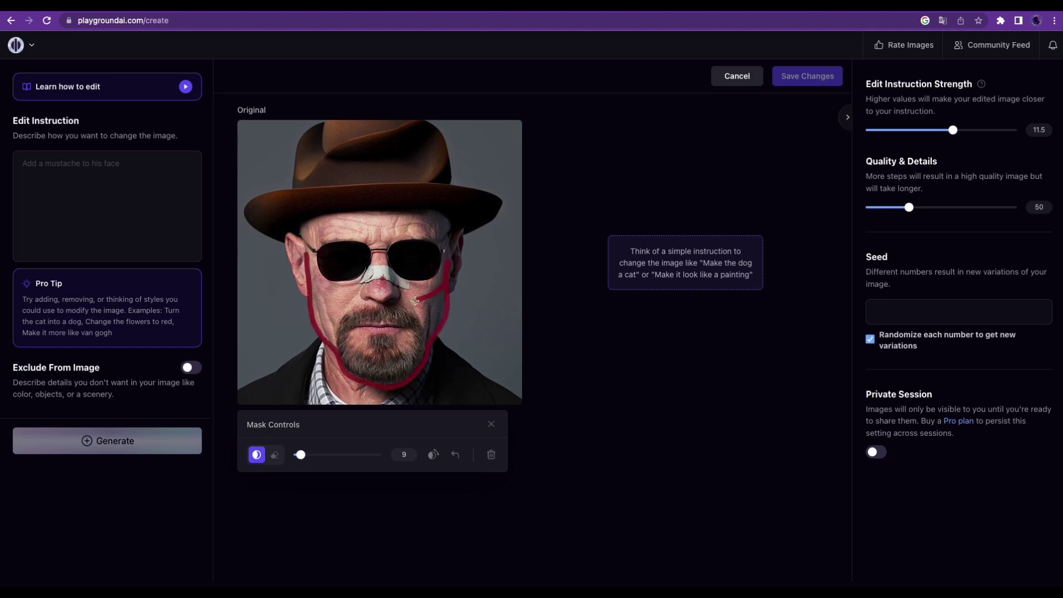
drag(300, 455, 319, 455)
mouse_move(319, 299)
mouse_down()
mouse_move(333, 332)
mouse_move(387, 343)
mouse_move(403, 366)
mouse_move(431, 310)
mouse_move(422, 308)
mouse_up()
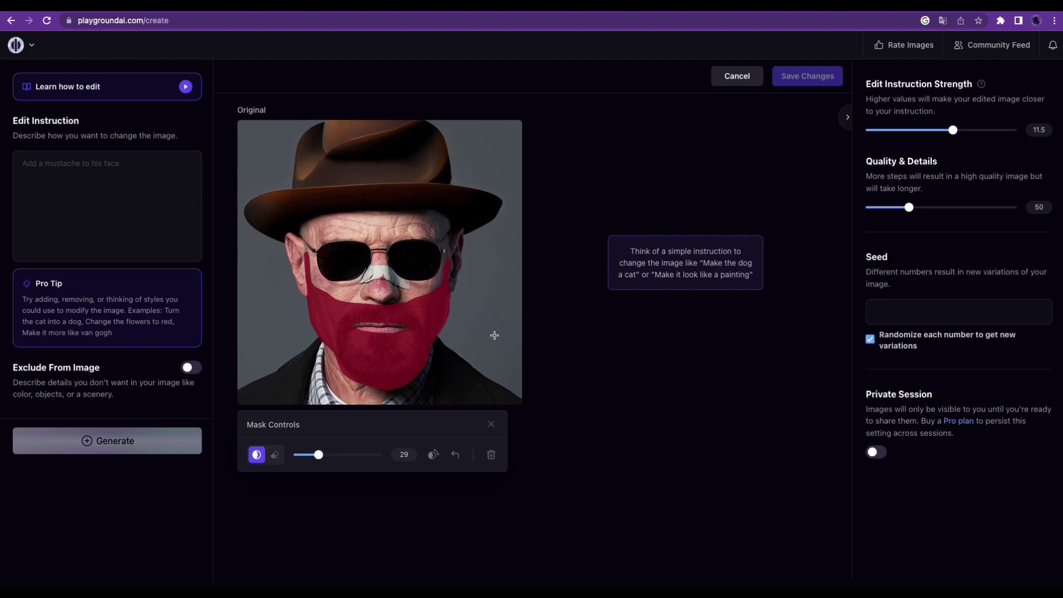
Step: Enter 'long gray beard' as the edit instruction and generate two versions
click(77, 189)
text(long gray beard)
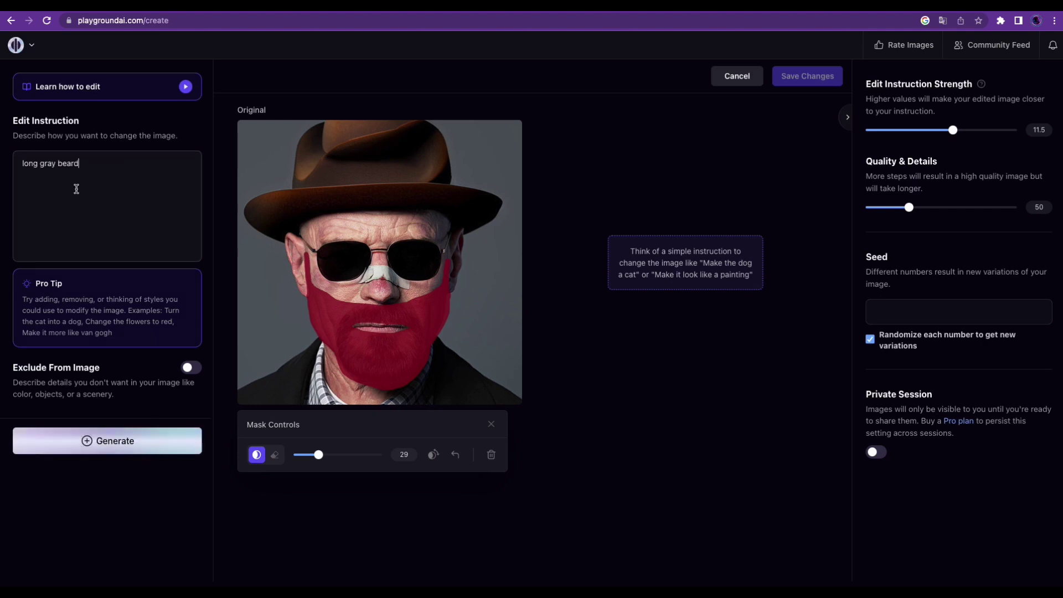
click(128, 446)
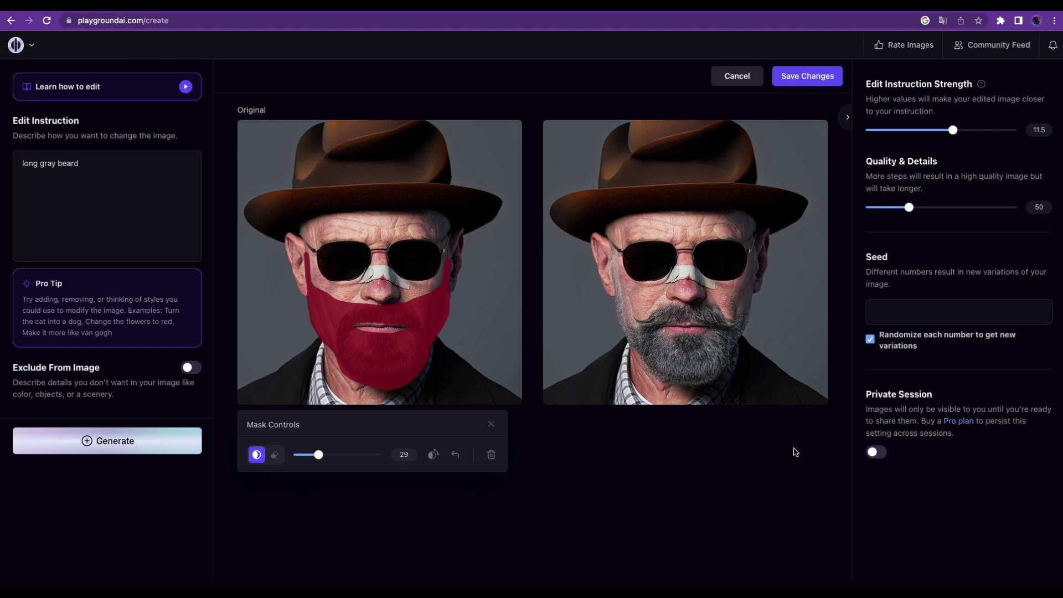
click(166, 453)
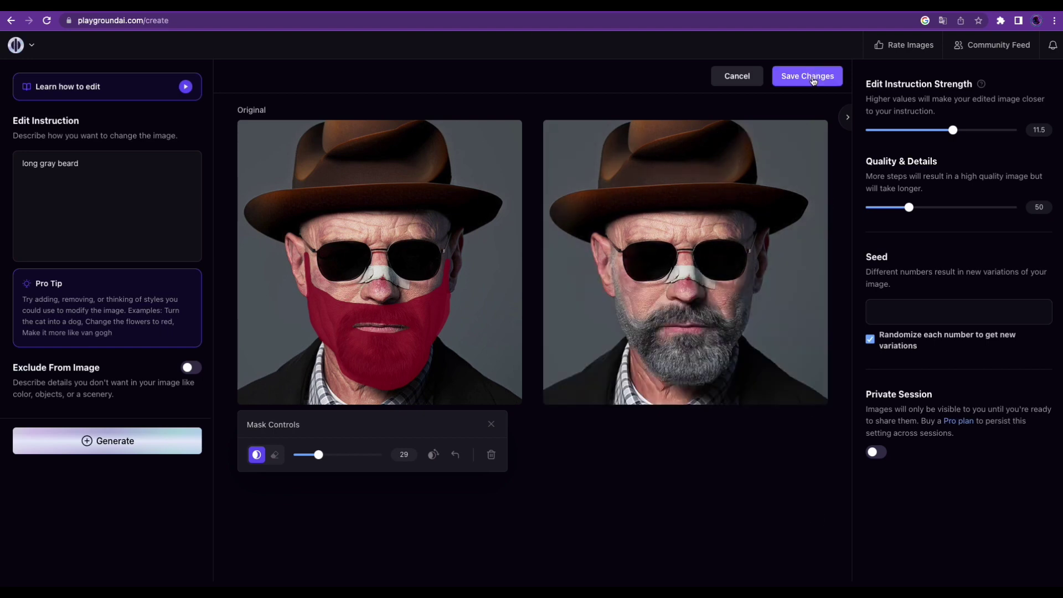
Step: Save the 'long gray beard' edit so the bearded portrait tops the feed
click(813, 81)
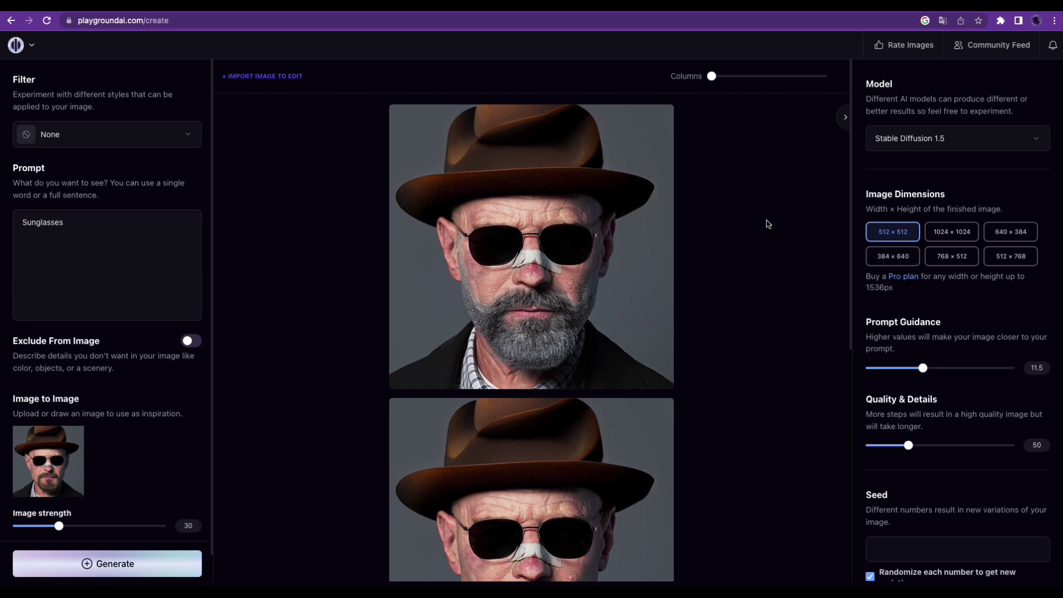
mouse_move(532, 249)
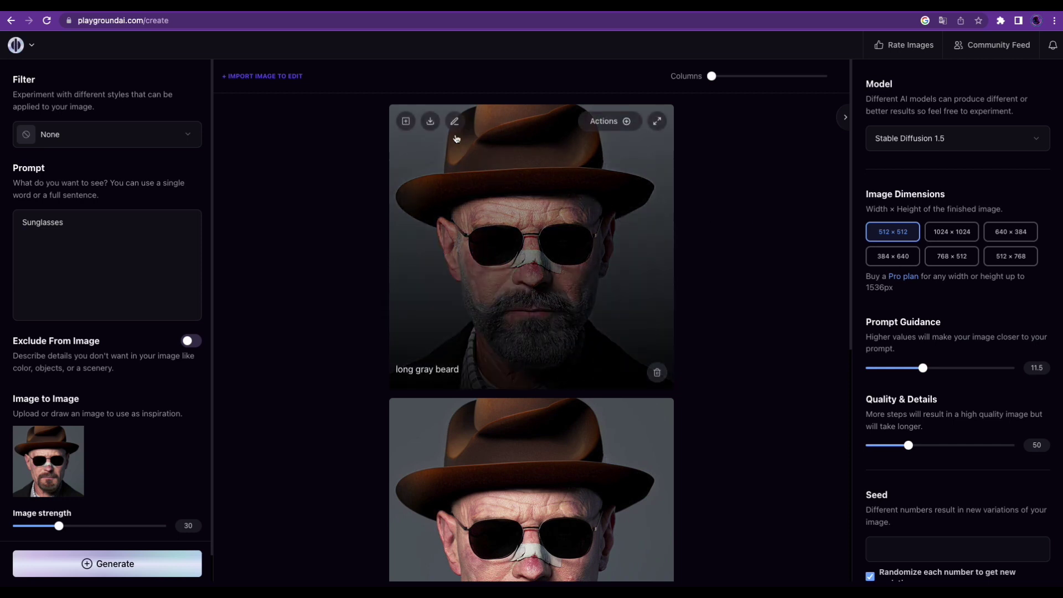
Step: Open the bearded portrait for editing and mask its jacket, resizing the brush as needed
click(456, 123)
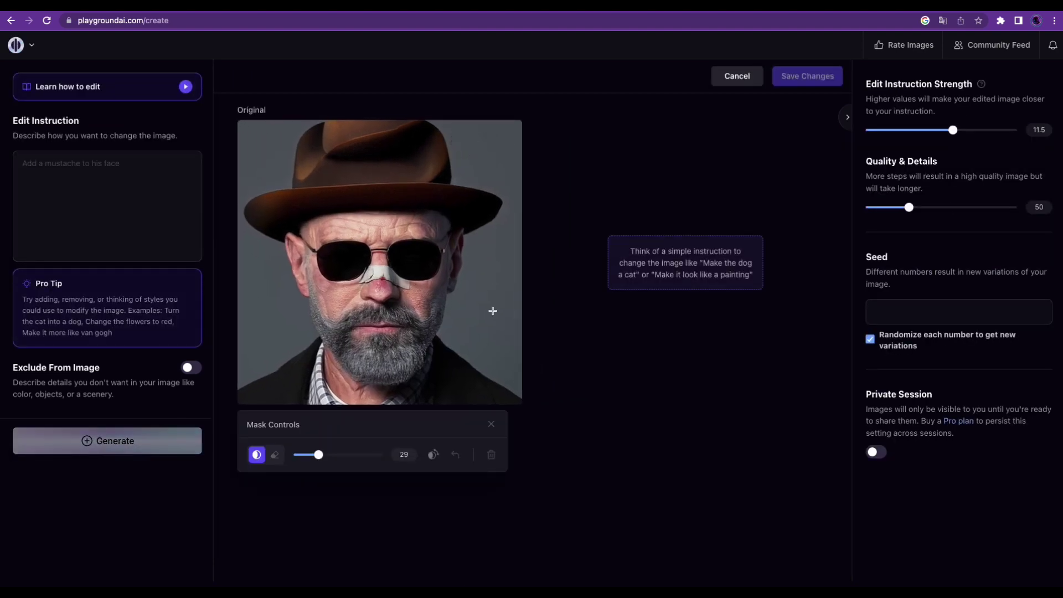
drag(319, 454, 310, 455)
drag(319, 340, 309, 403)
drag(292, 358, 241, 390)
mouse_move(437, 338)
mouse_down()
mouse_move(434, 403)
mouse_move(521, 399)
mouse_up()
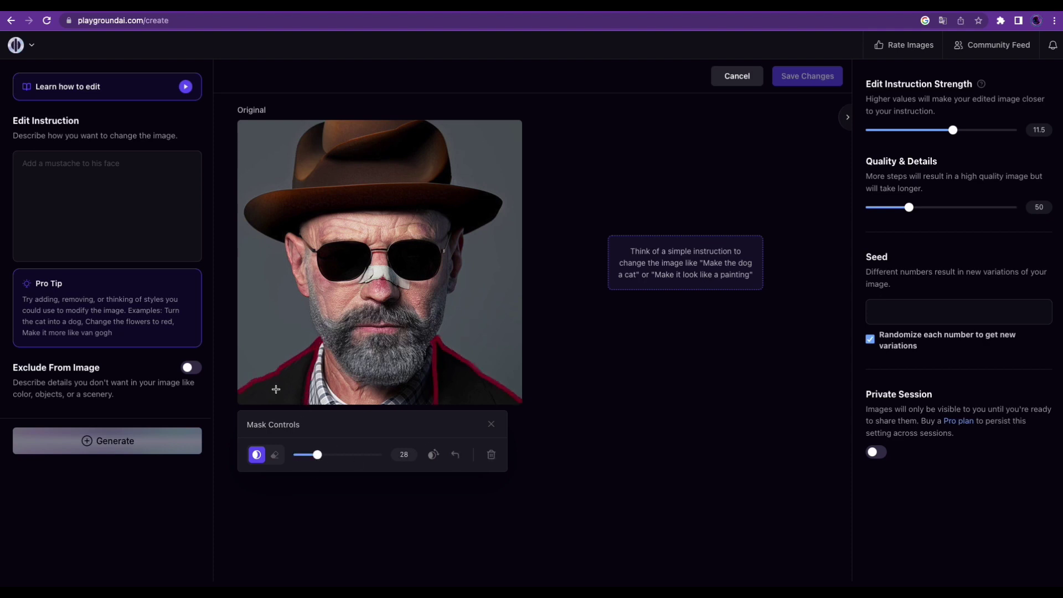
drag(275, 389, 310, 354)
drag(317, 455, 325, 455)
drag(260, 396, 298, 389)
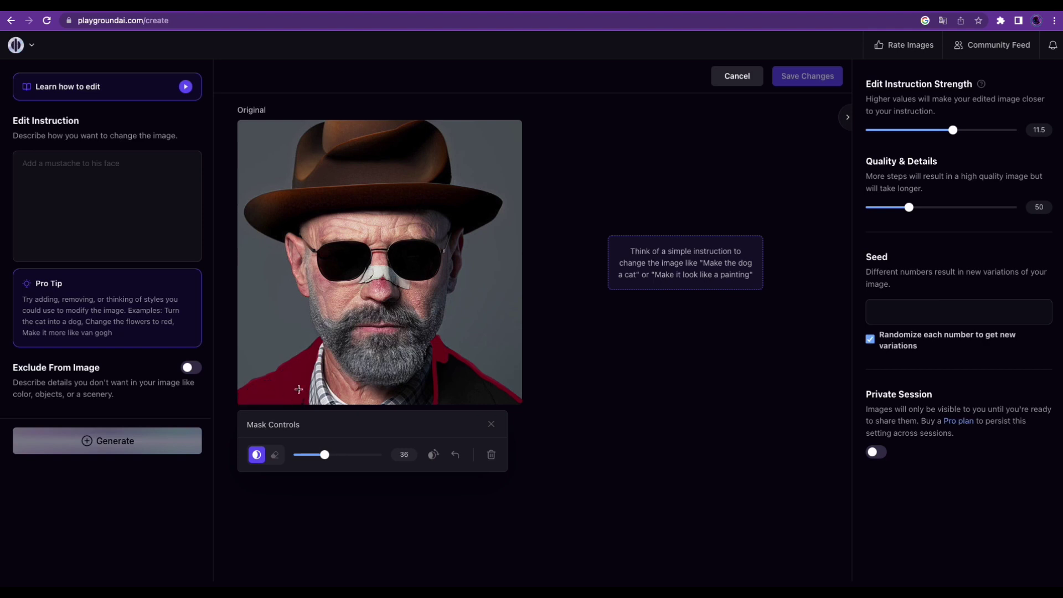
mouse_move(447, 362)
mouse_down()
mouse_move(515, 408)
mouse_move(457, 367)
mouse_up()
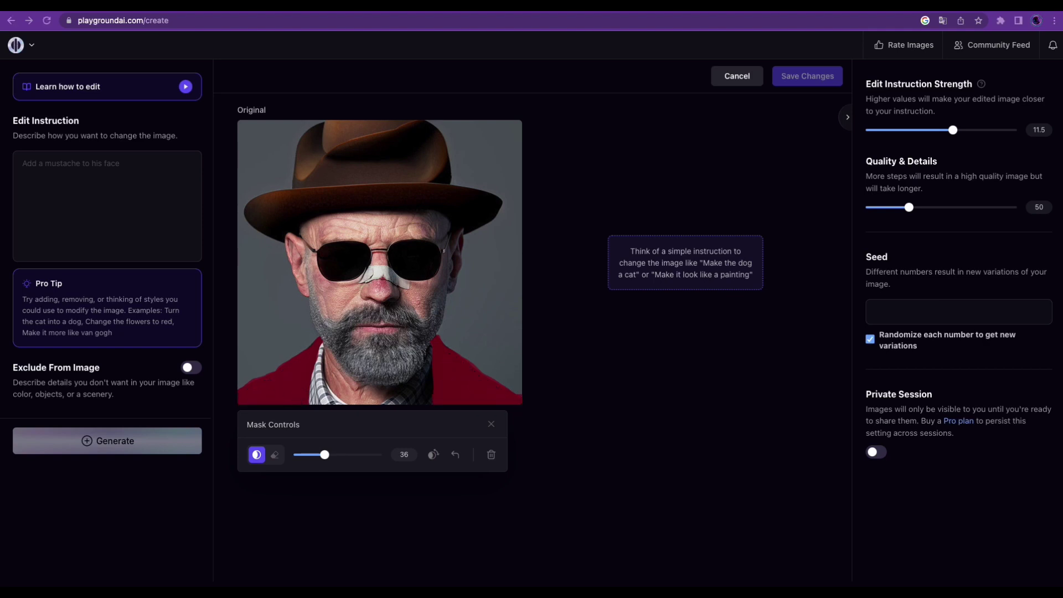
Step: Generate the masked edit with the instruction 'brown cowboy jacket'
click(44, 179)
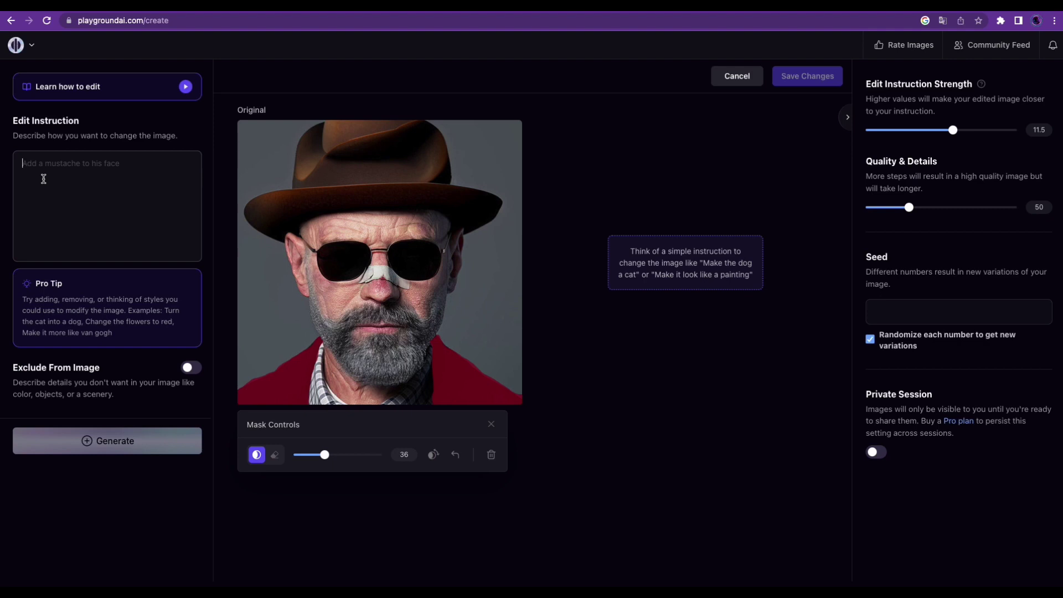
click(43, 178)
text(brown cowboy jacket)
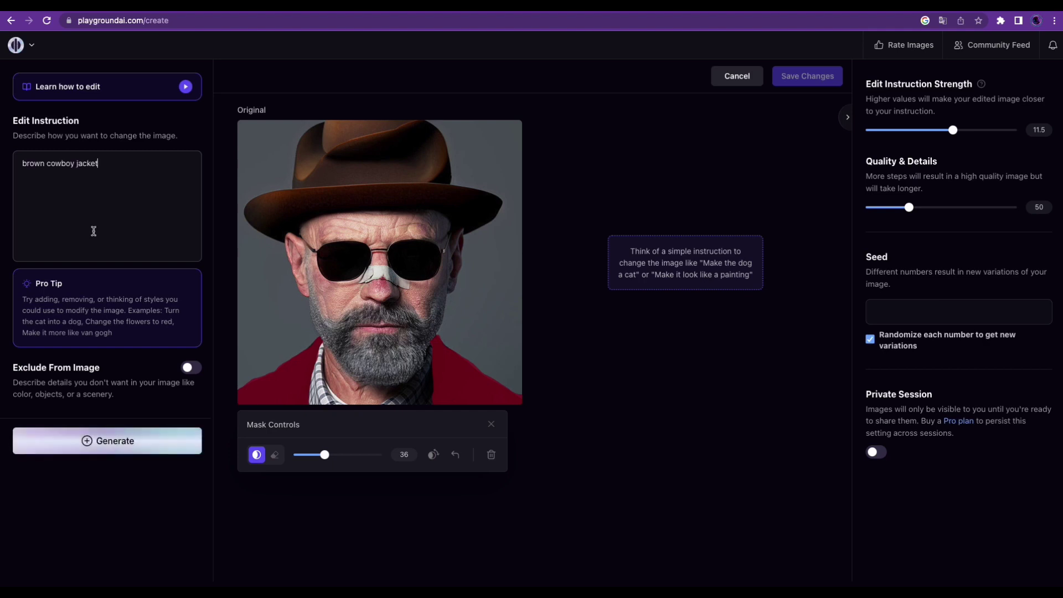
click(109, 447)
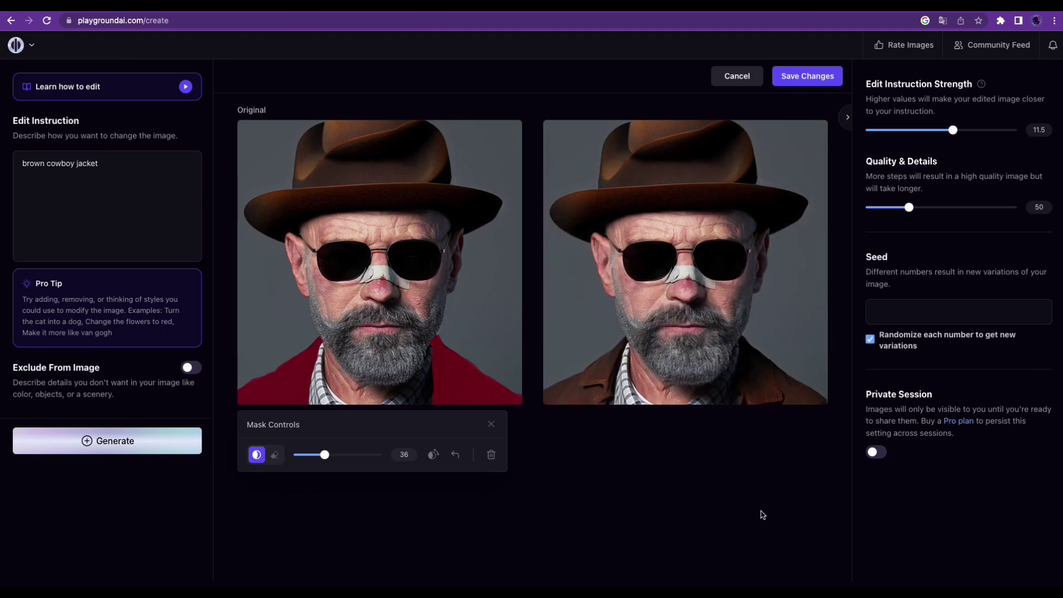
Step: Save the brown cowboy jacket edit to the feed
click(809, 78)
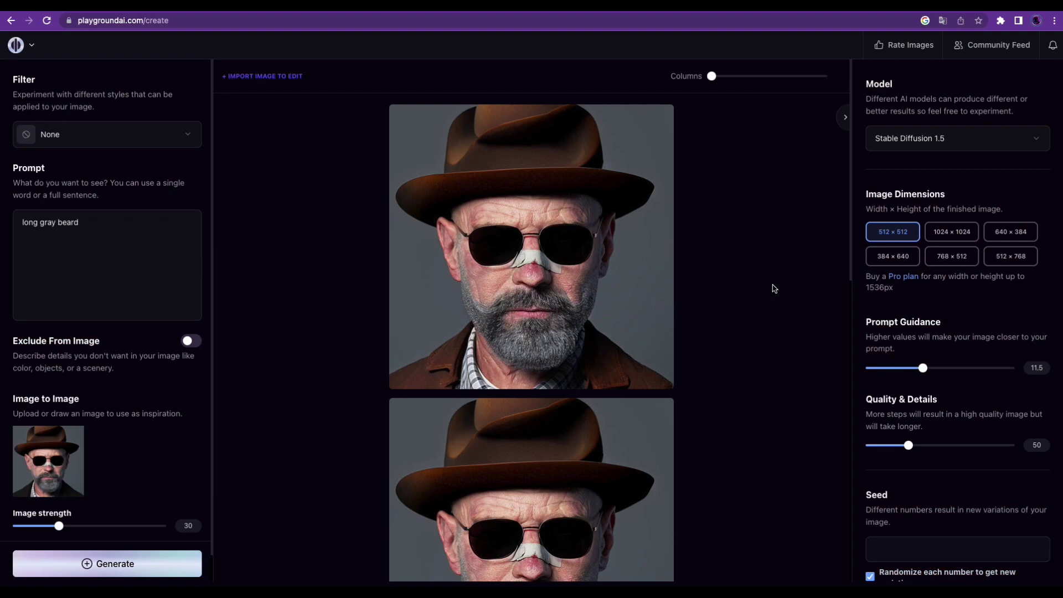
mouse_move(531, 245)
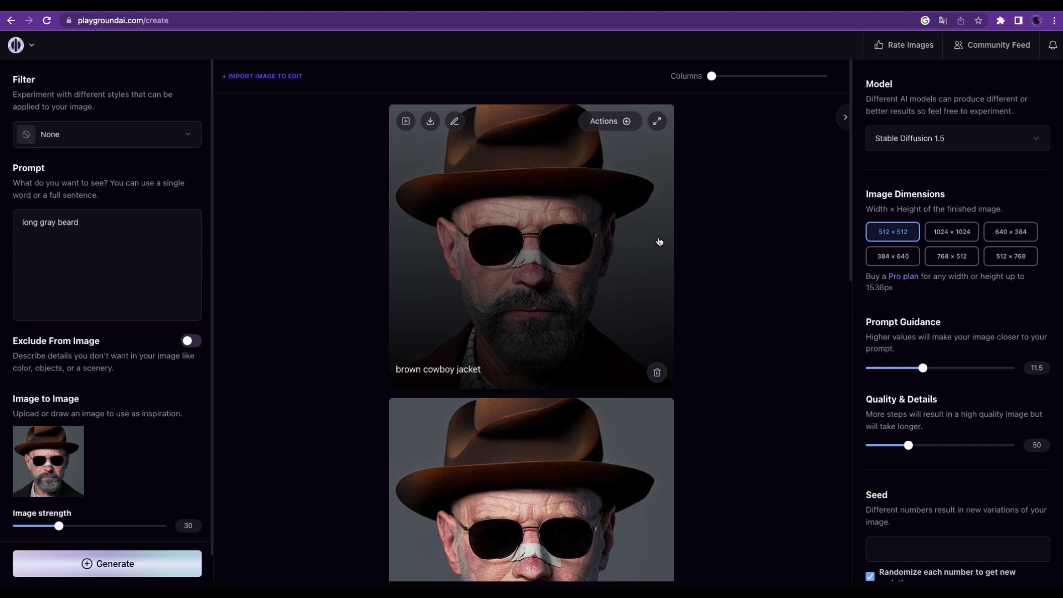
Step: Bring up the Actions menu for the top portrait
click(624, 123)
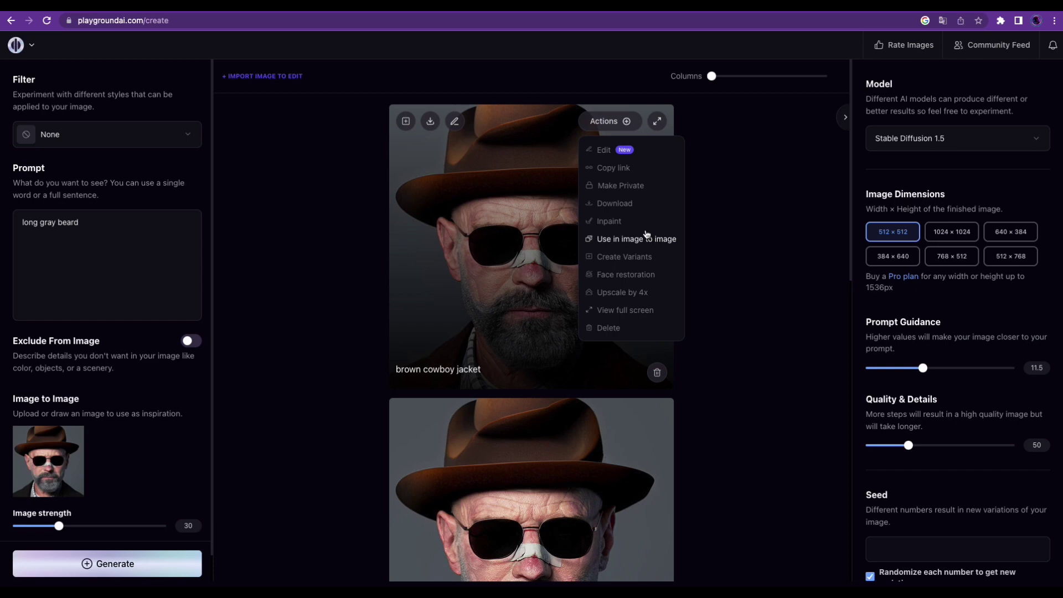
Step: Inpaint the portrait, masking all grey background around the hat, face and body, then finish
click(609, 221)
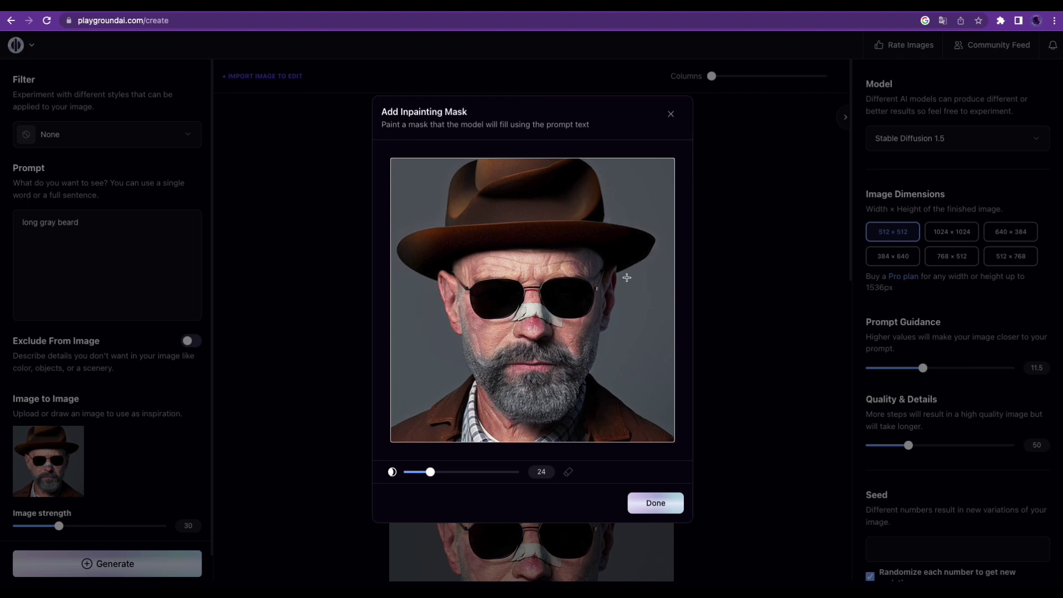
drag(634, 300, 643, 350)
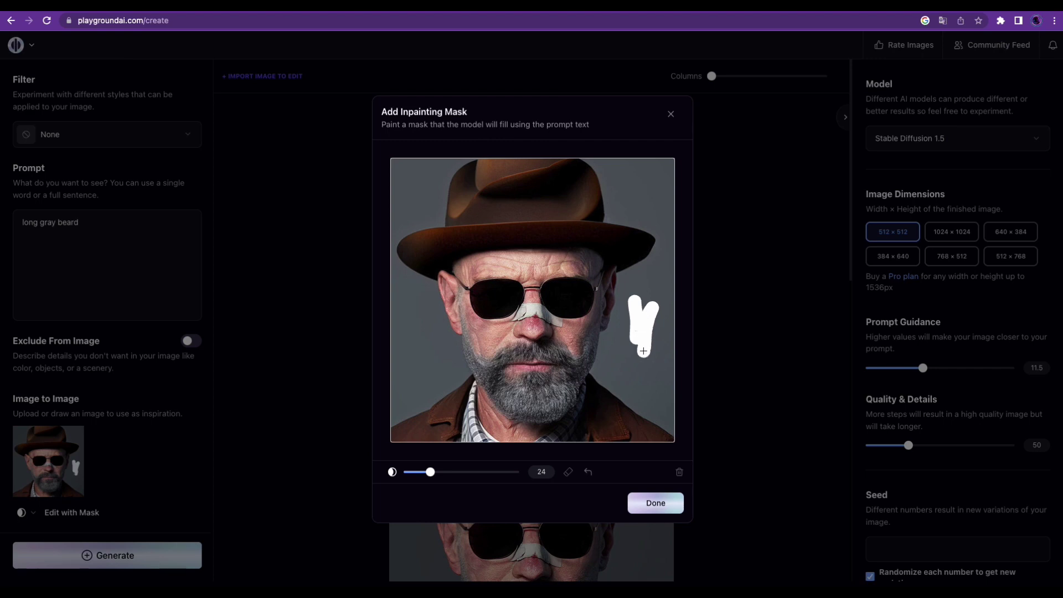
mouse_move(430, 472)
mouse_down()
mouse_move(476, 471)
mouse_move(451, 488)
mouse_move(493, 489)
mouse_up()
drag(420, 354, 420, 372)
drag(493, 472, 415, 472)
mouse_move(393, 416)
mouse_down()
mouse_move(429, 404)
mouse_move(462, 340)
mouse_move(437, 285)
mouse_move(440, 308)
mouse_move(397, 239)
mouse_move(442, 219)
mouse_move(475, 158)
mouse_move(606, 220)
mouse_move(636, 269)
mouse_move(593, 386)
mouse_move(673, 437)
mouse_up()
drag(415, 472, 462, 471)
mouse_move(645, 344)
mouse_down()
mouse_move(644, 290)
mouse_move(626, 365)
mouse_move(654, 409)
mouse_move(650, 166)
mouse_move(618, 210)
mouse_move(658, 166)
mouse_up()
mouse_move(443, 166)
mouse_down()
mouse_move(398, 221)
mouse_move(421, 387)
mouse_up()
drag(461, 472, 414, 471)
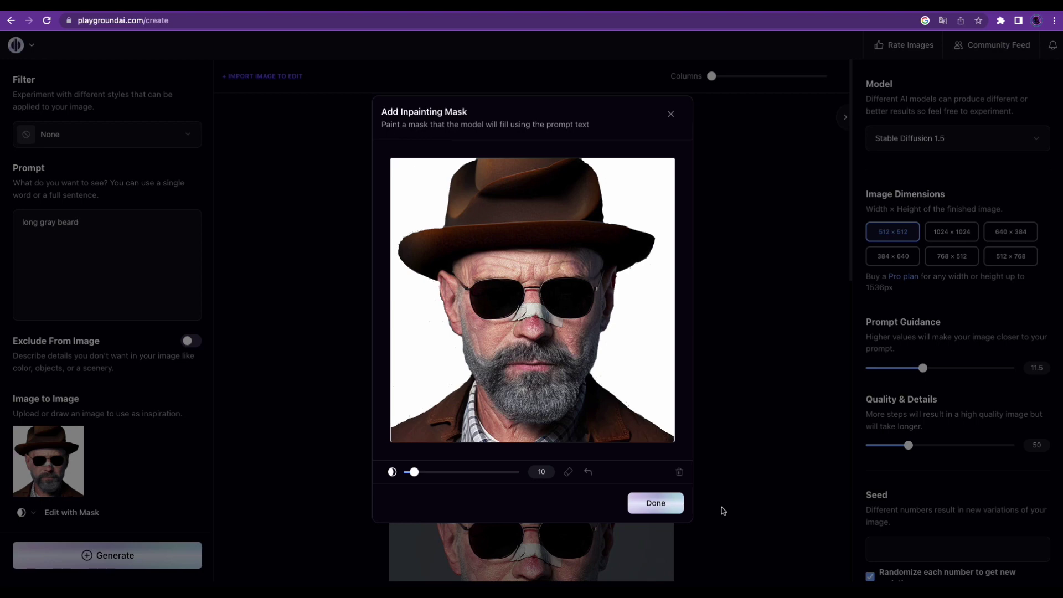
click(656, 508)
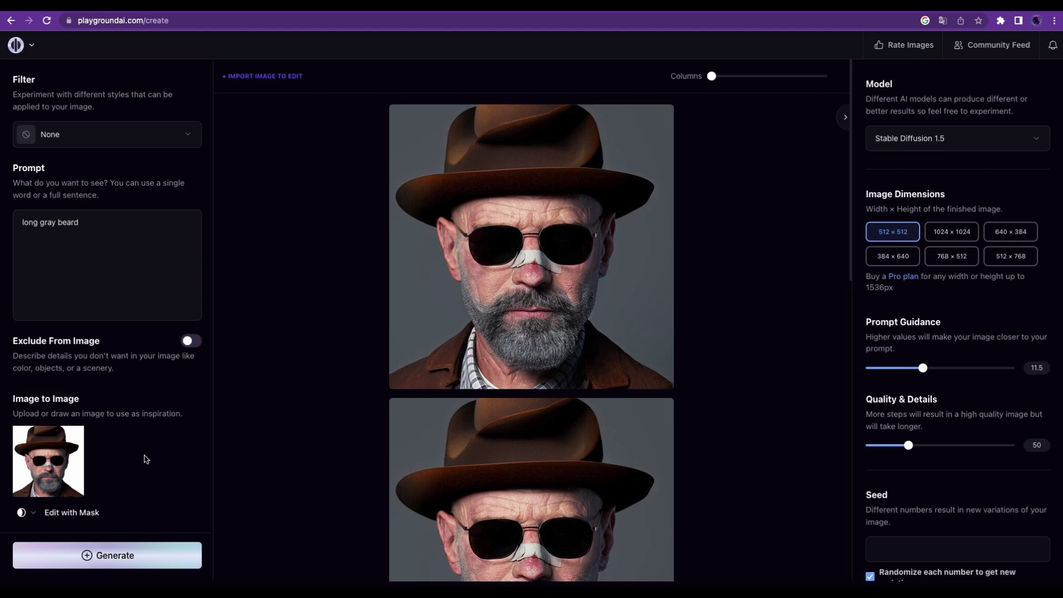
Step: Replace the 'long gray beard' prompt with 'desert landscape'
key(ctrl+a)
key(BackSpace)
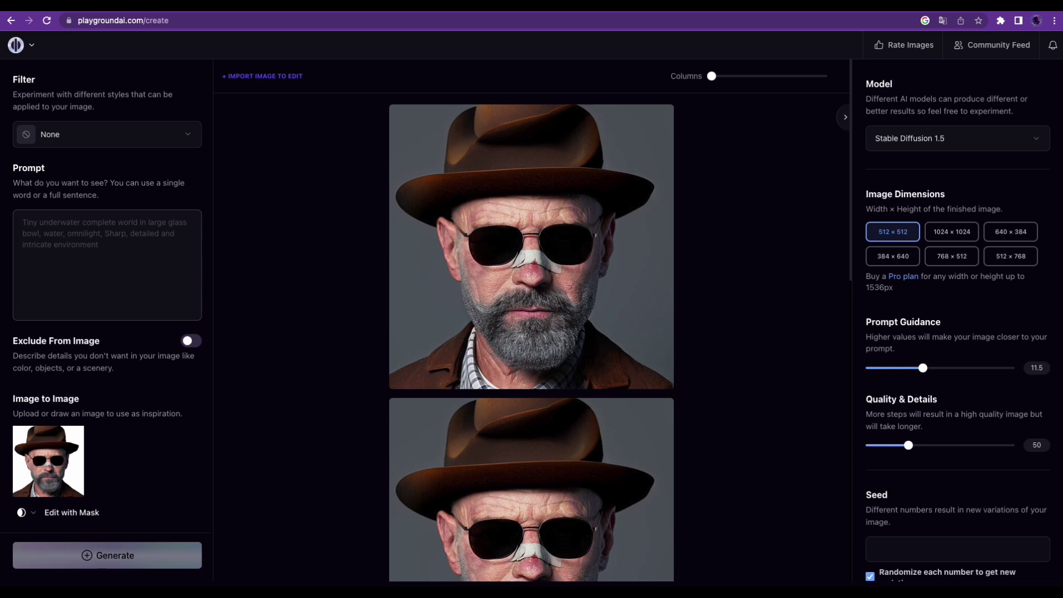
text(desert landscape)
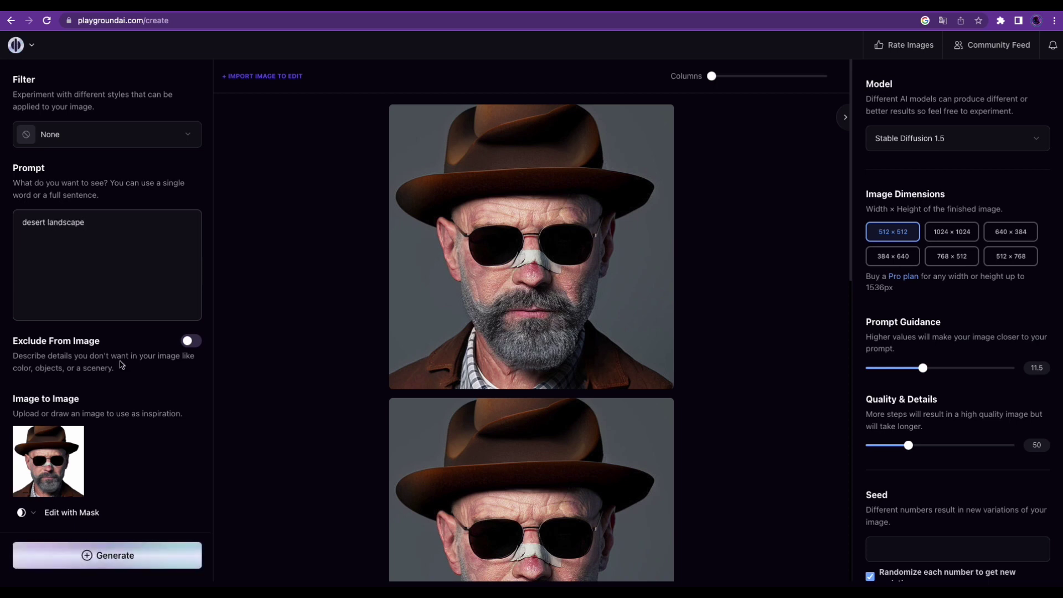
Step: Generate the bearded portrait with the 'desert landscape' prompt and check the result
click(136, 563)
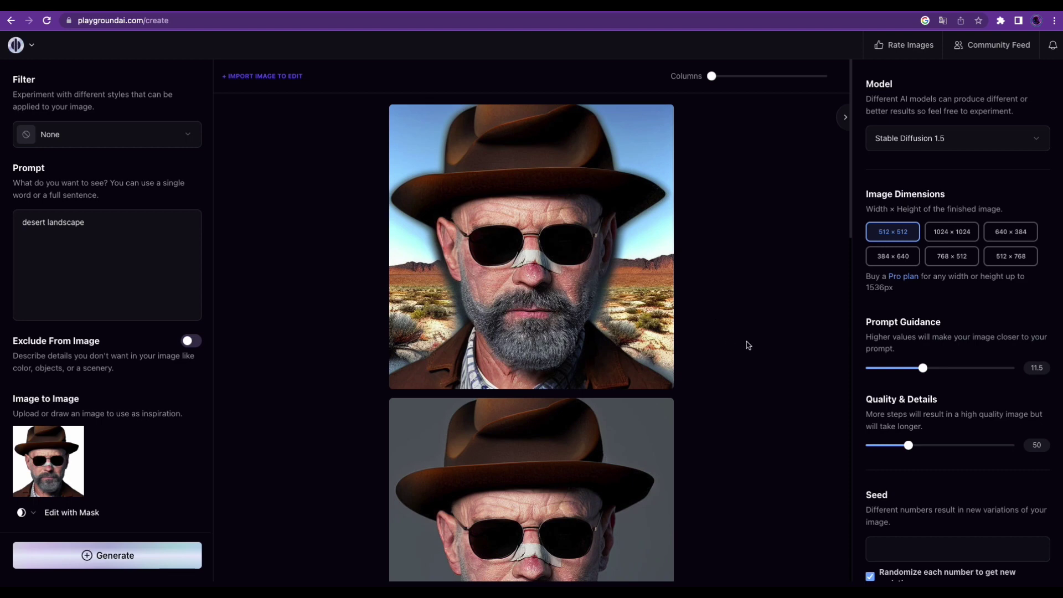
scroll(940, 436, down, 5)
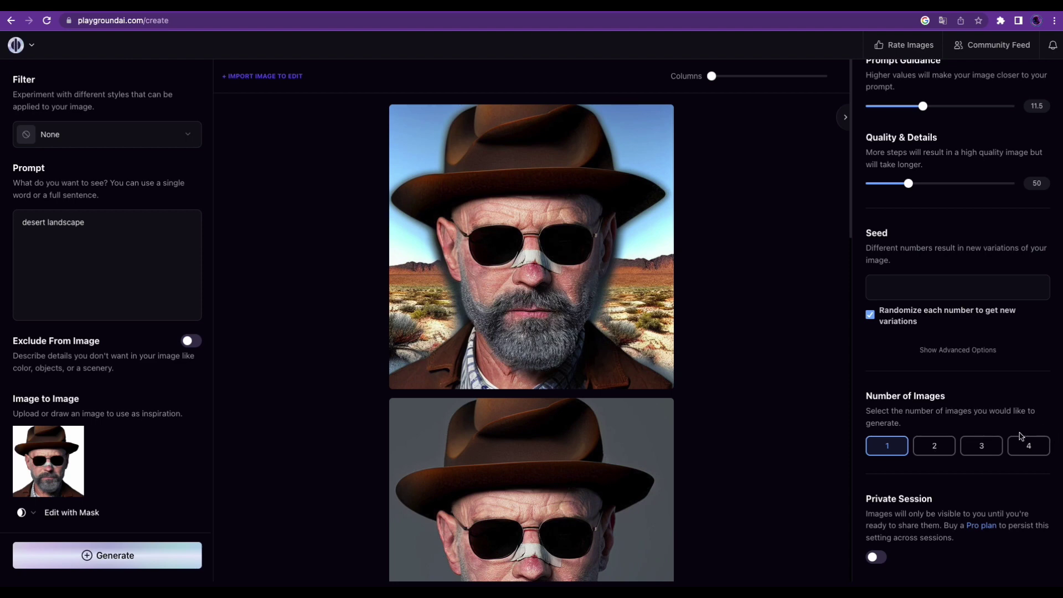
Step: Set Number of Images to 3 and generate three desert landscape variations
click(981, 447)
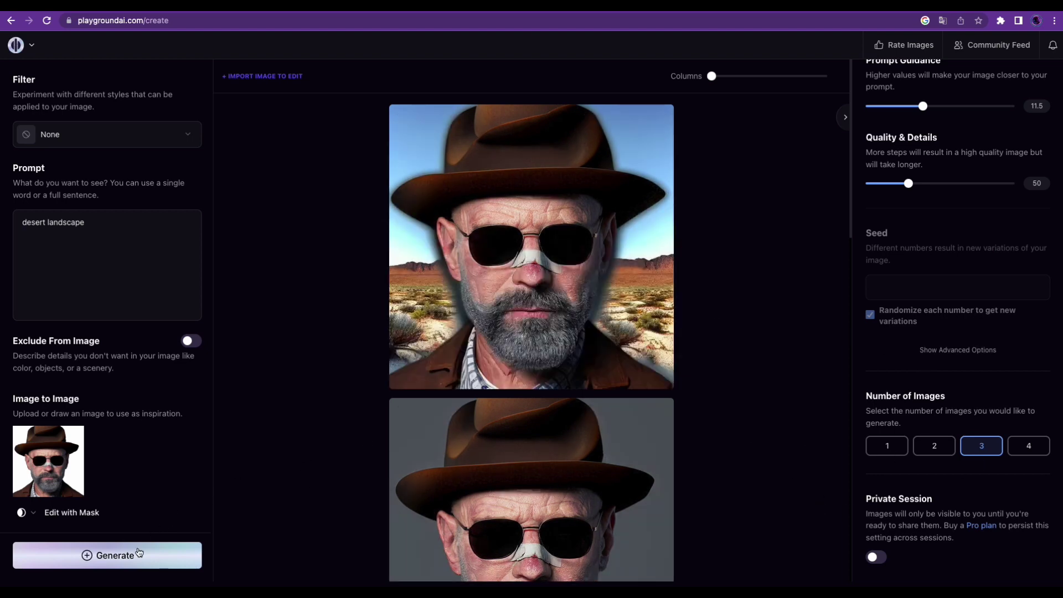
click(131, 564)
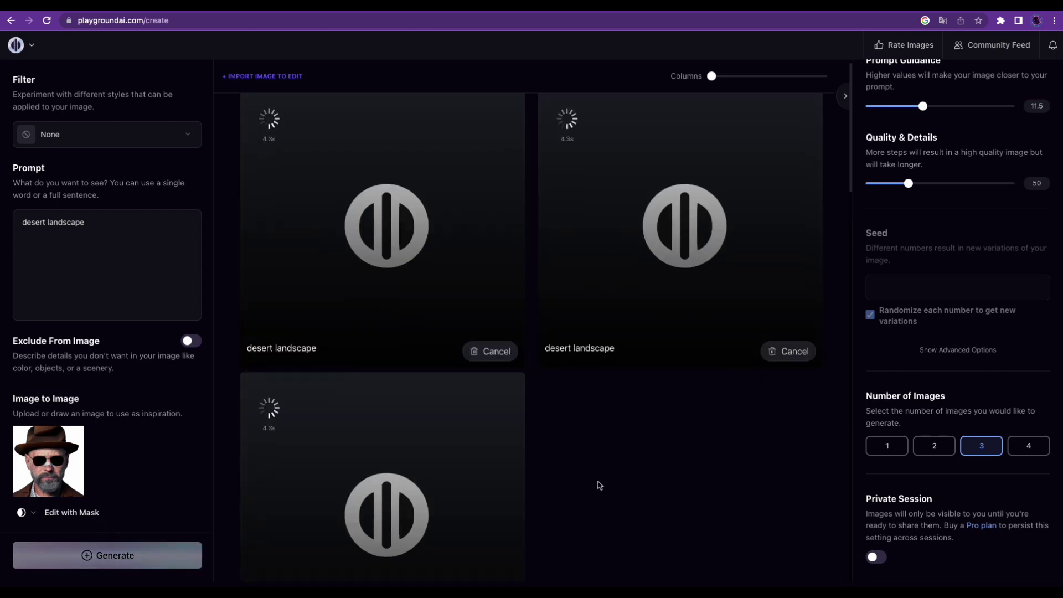
scroll(599, 486, down, 5)
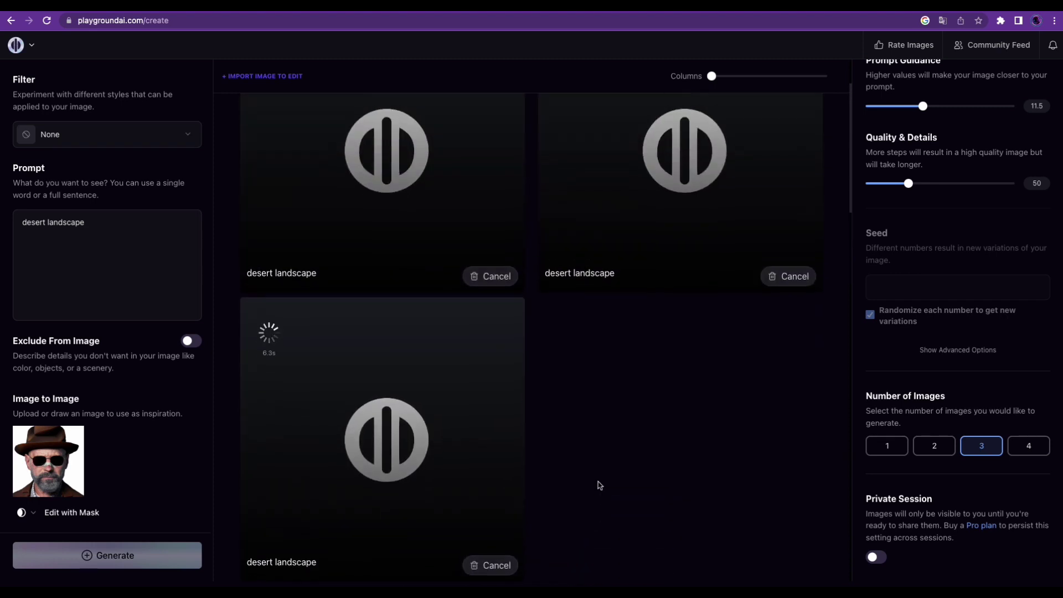
scroll(615, 360, up, 2)
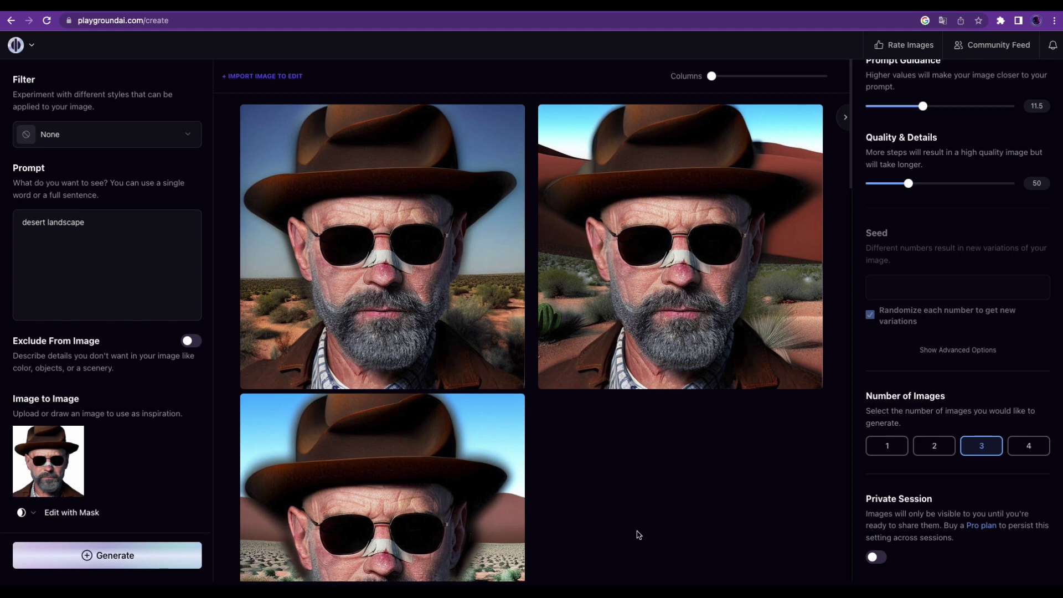
scroll(637, 534, down, 3)
scroll(636, 515, up, 3)
Step: Set Number of Images back to 1 and generate two single desert portraits
click(889, 453)
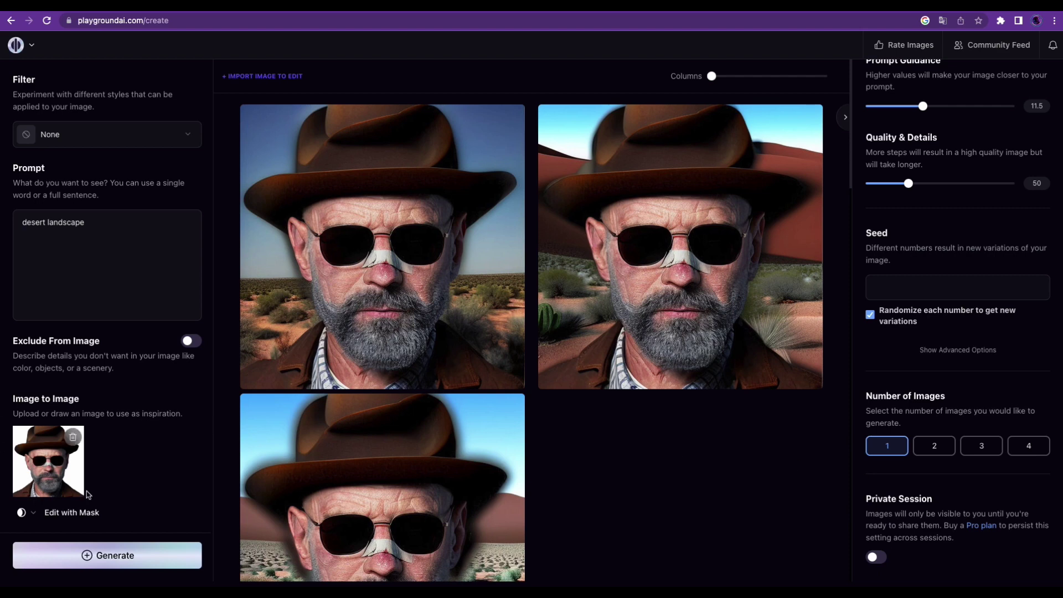
click(154, 565)
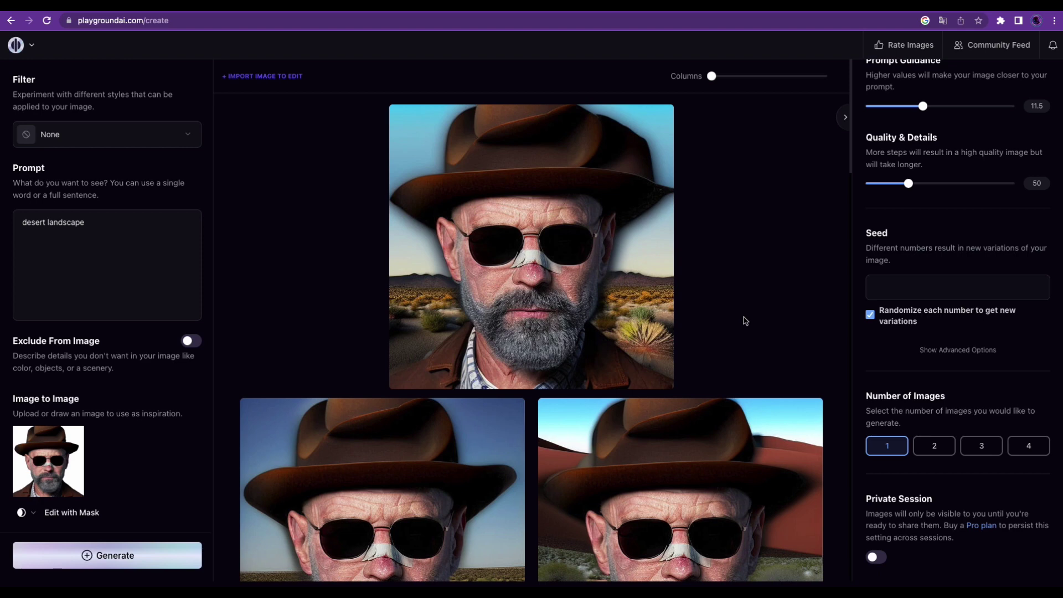
click(133, 558)
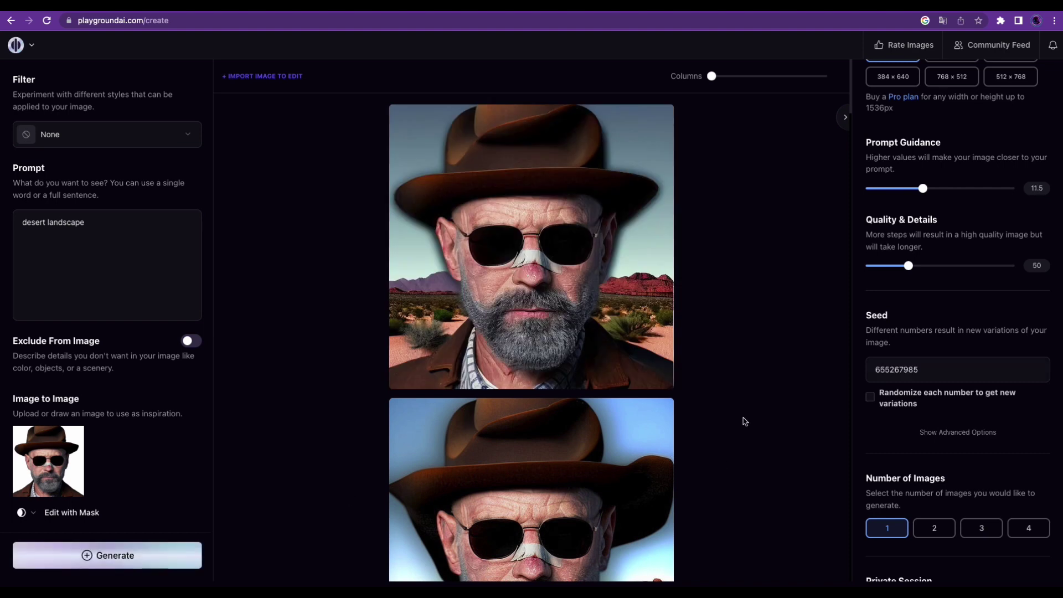
scroll(745, 421, down, 5)
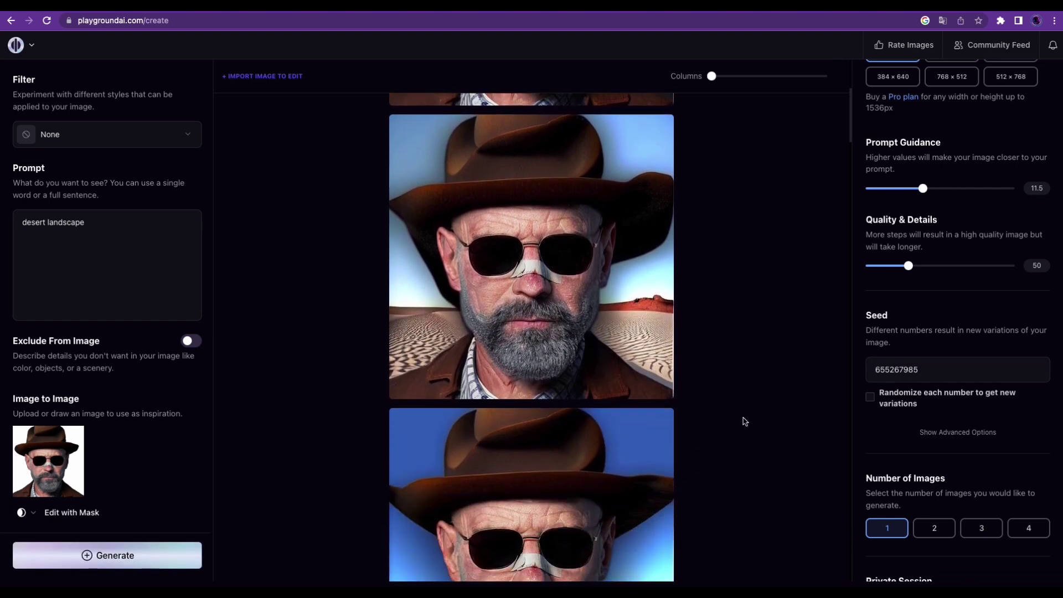
scroll(745, 421, down, 2)
scroll(745, 422, down, 2)
scroll(744, 421, down, 2)
scroll(744, 421, down, 2)
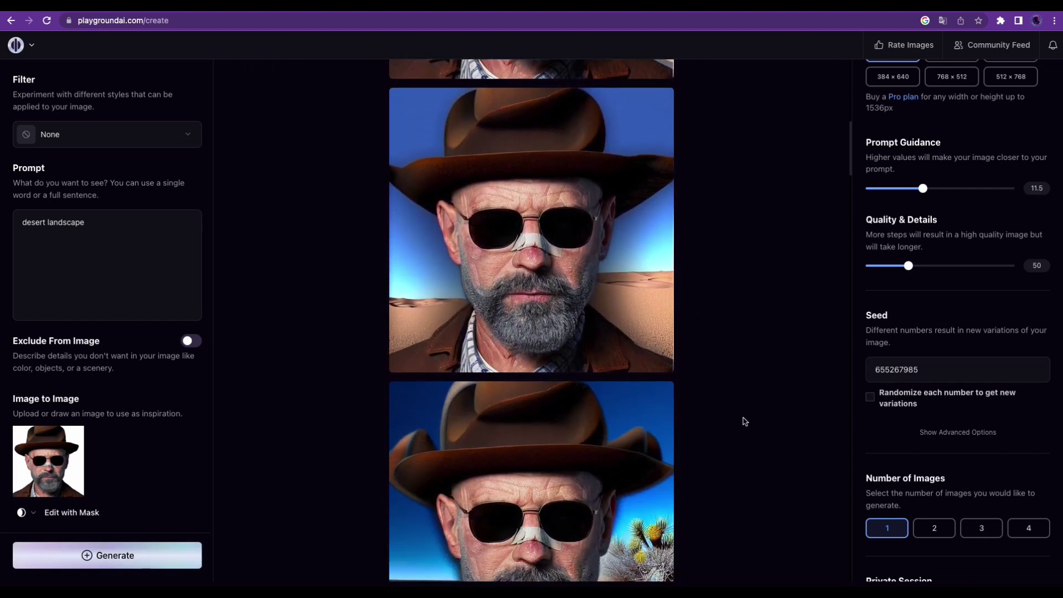
scroll(745, 421, down, 1)
scroll(745, 421, down, 3)
scroll(744, 421, down, 1)
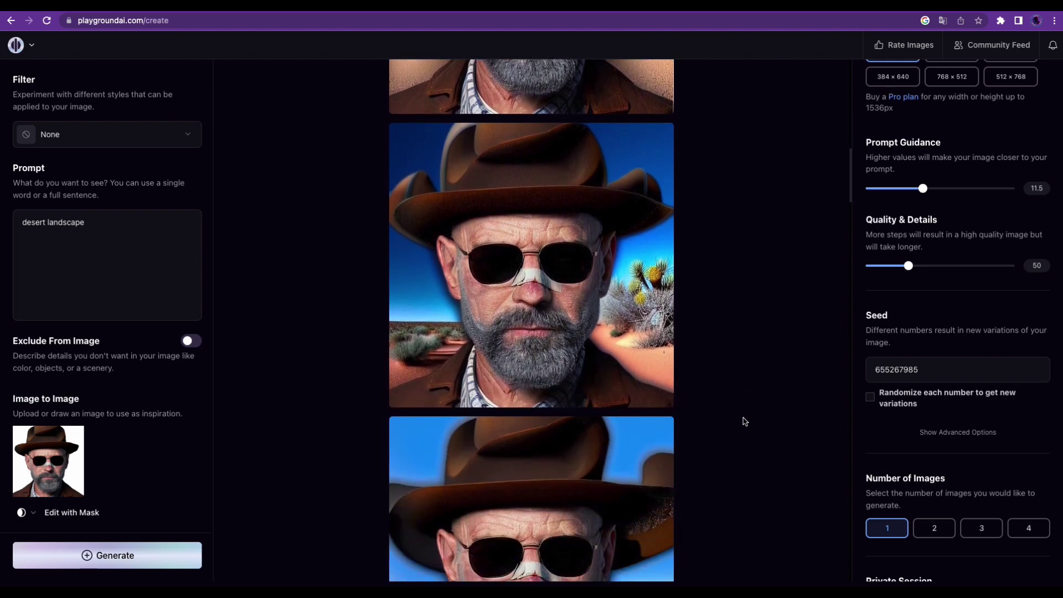
scroll(745, 421, down, 3)
scroll(744, 421, down, 2)
scroll(744, 422, down, 2)
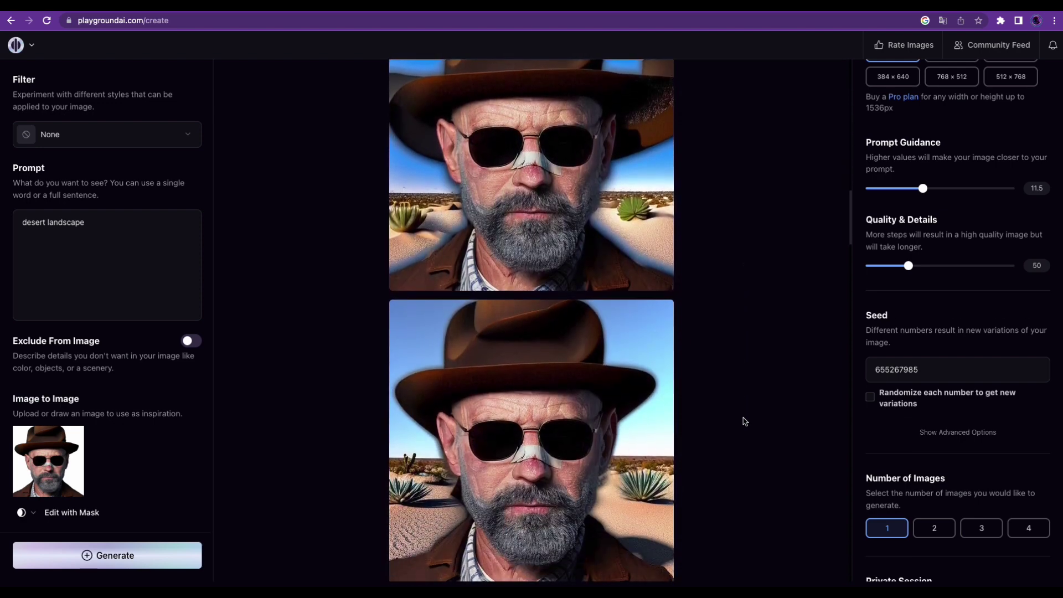
scroll(744, 422, down, 3)
scroll(745, 421, down, 1)
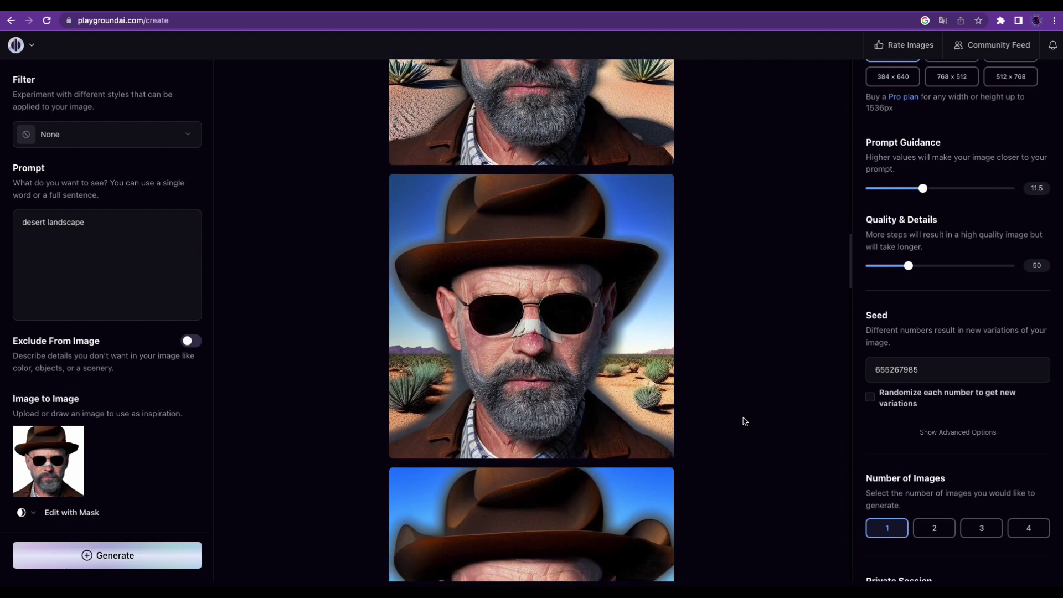
scroll(745, 421, down, 4)
scroll(744, 421, down, 2)
scroll(745, 421, down, 2)
scroll(744, 421, down, 4)
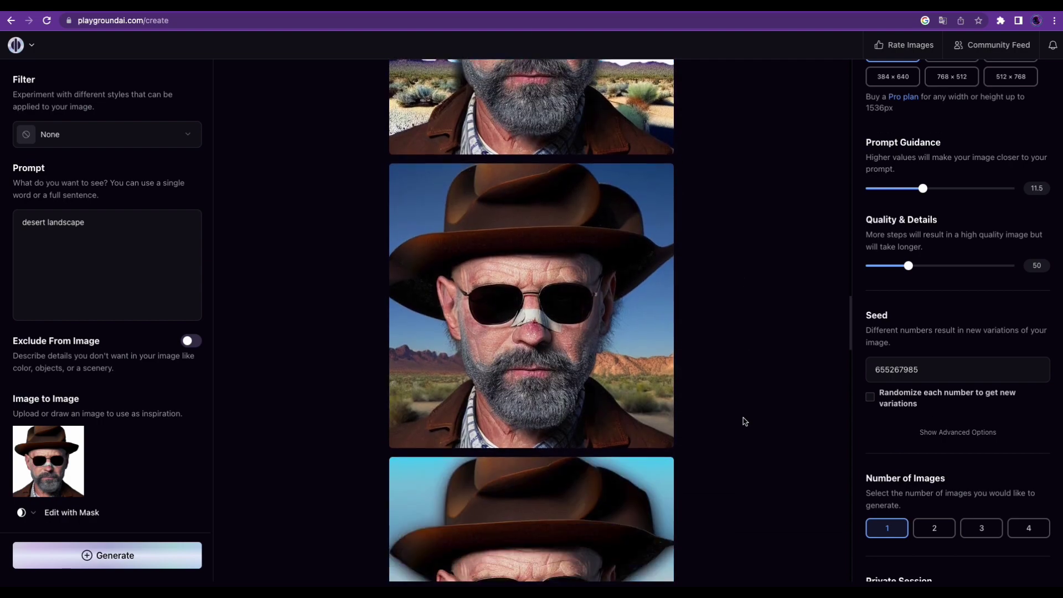
scroll(745, 421, down, 5)
scroll(745, 422, down, 2)
scroll(744, 421, down, 3)
scroll(745, 421, down, 3)
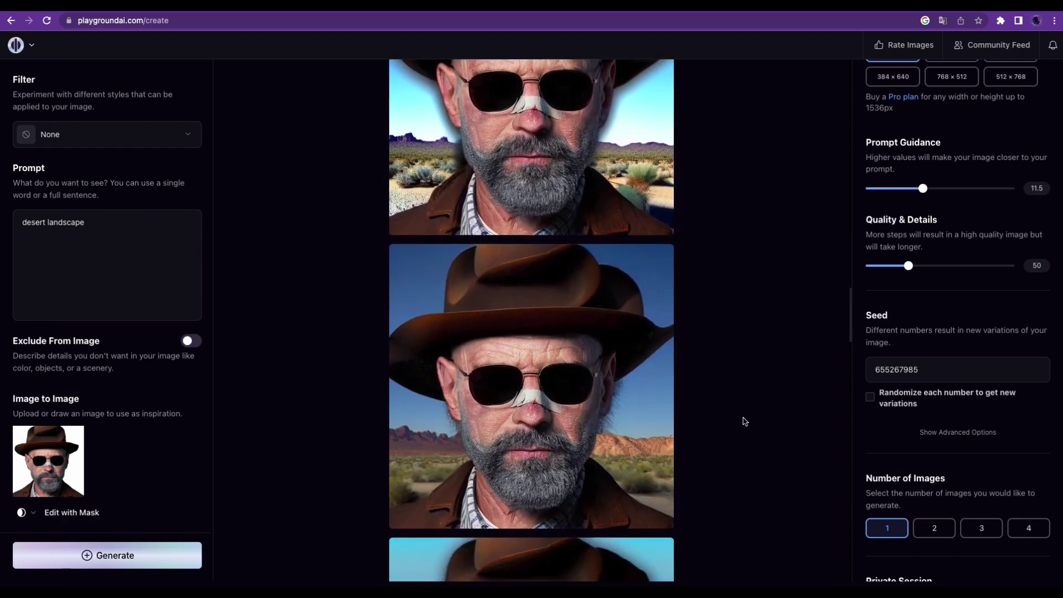
scroll(745, 422, down, 3)
scroll(744, 422, down, 3)
scroll(745, 421, down, 2)
scroll(743, 422, down, 2)
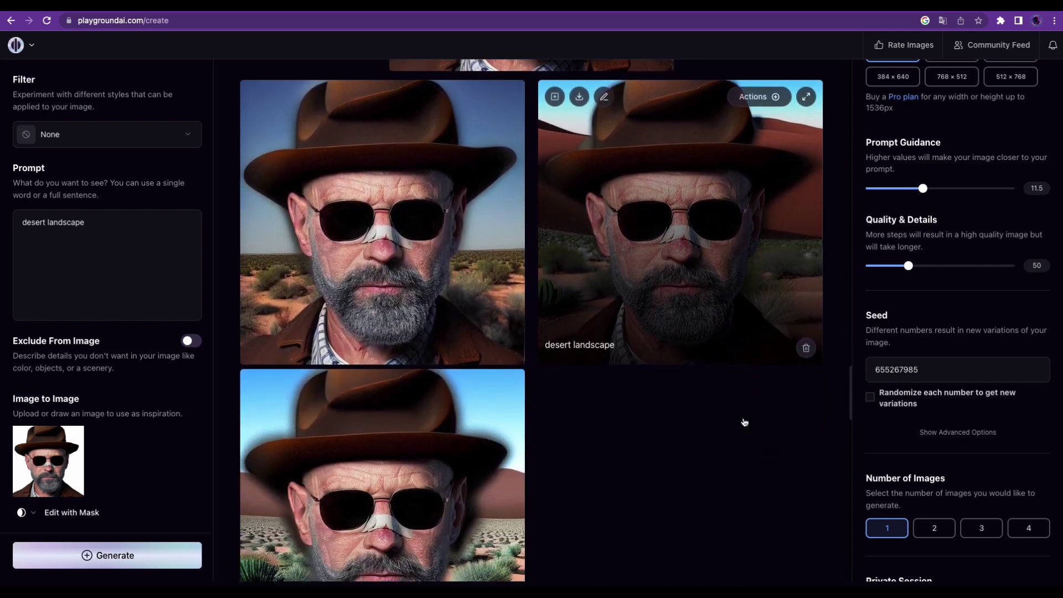
scroll(720, 437, down, 2)
scroll(696, 455, down, 2)
scroll(697, 457, down, 2)
scroll(696, 457, down, 1)
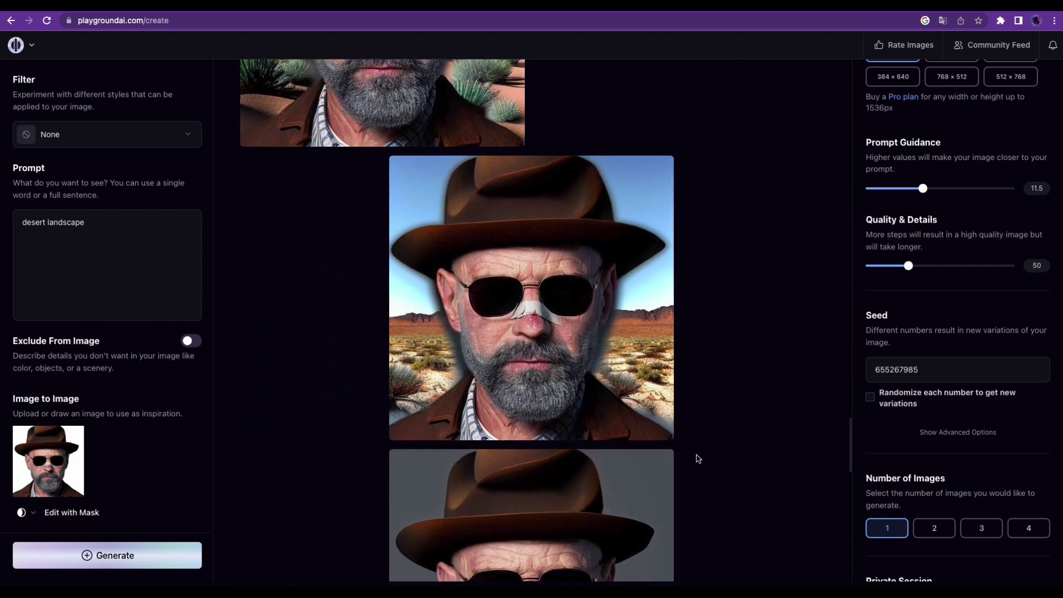
scroll(556, 330, up, 1)
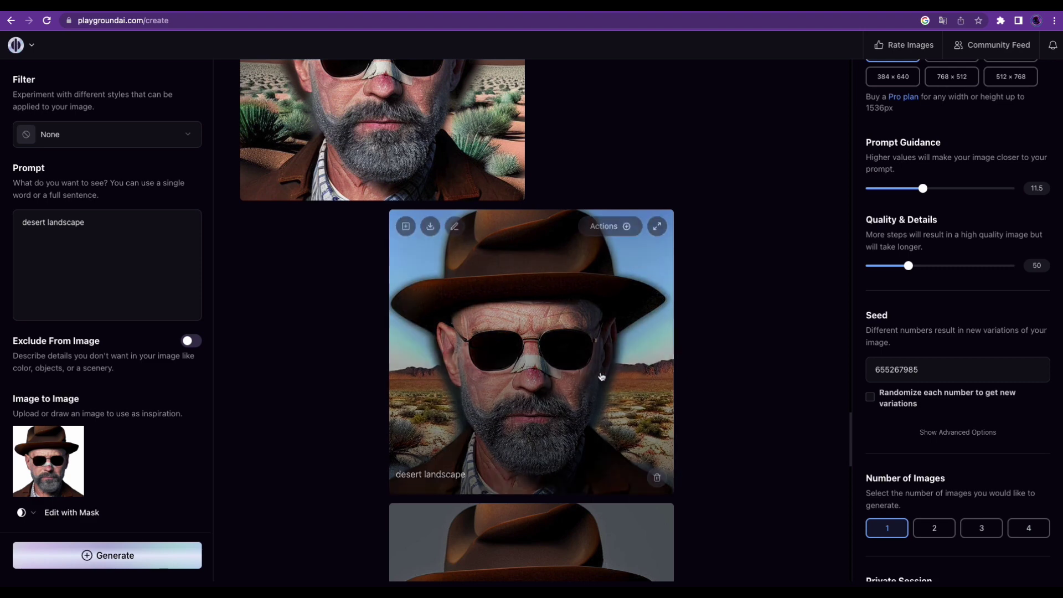
mouse_move(532, 315)
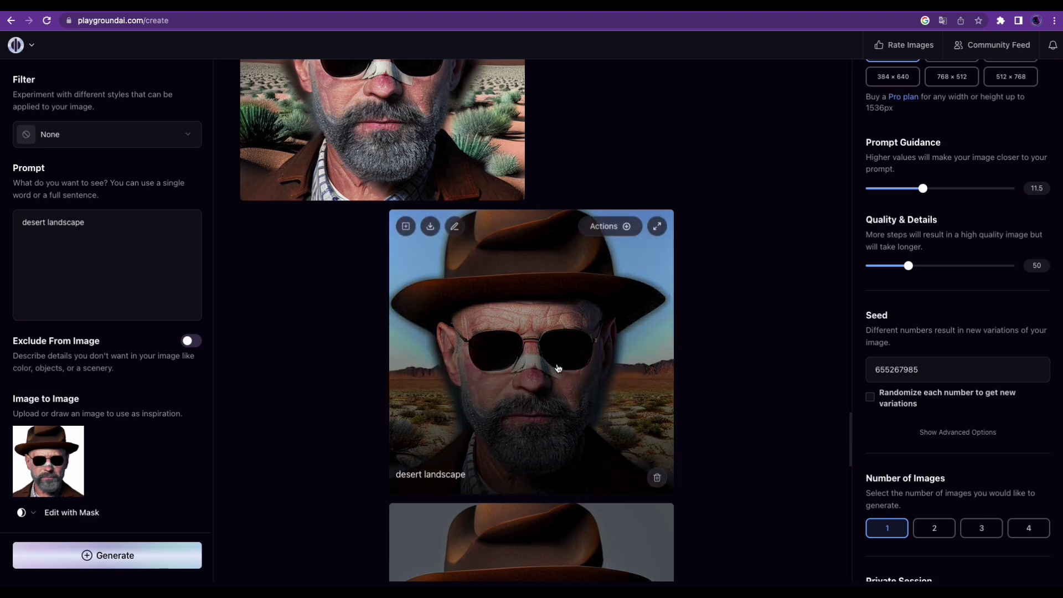
Step: Upscale the chosen desert portrait by 4x from its Actions menu
click(606, 228)
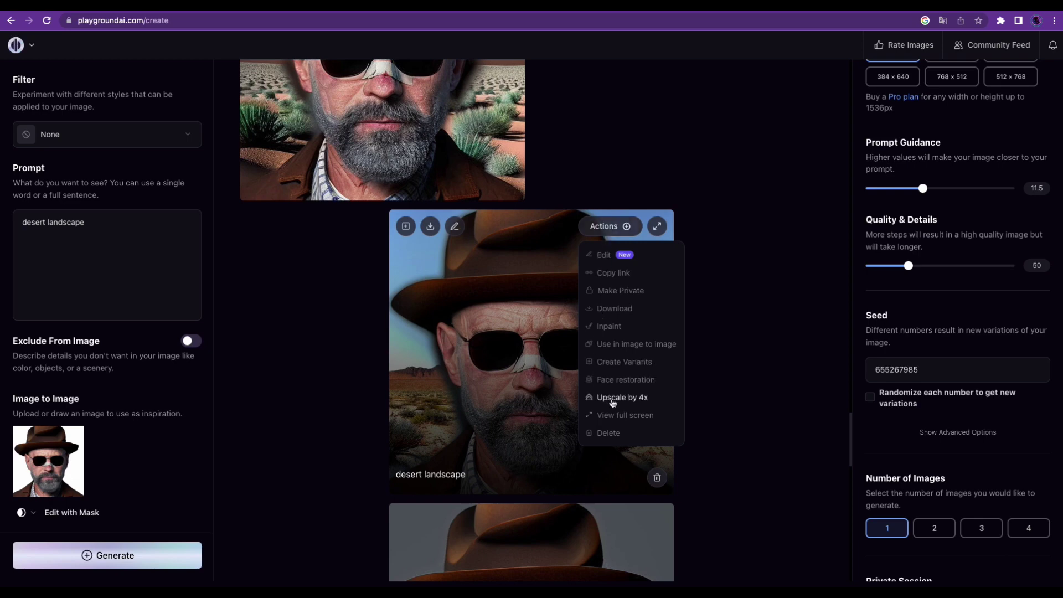
scroll(614, 398, down, 1)
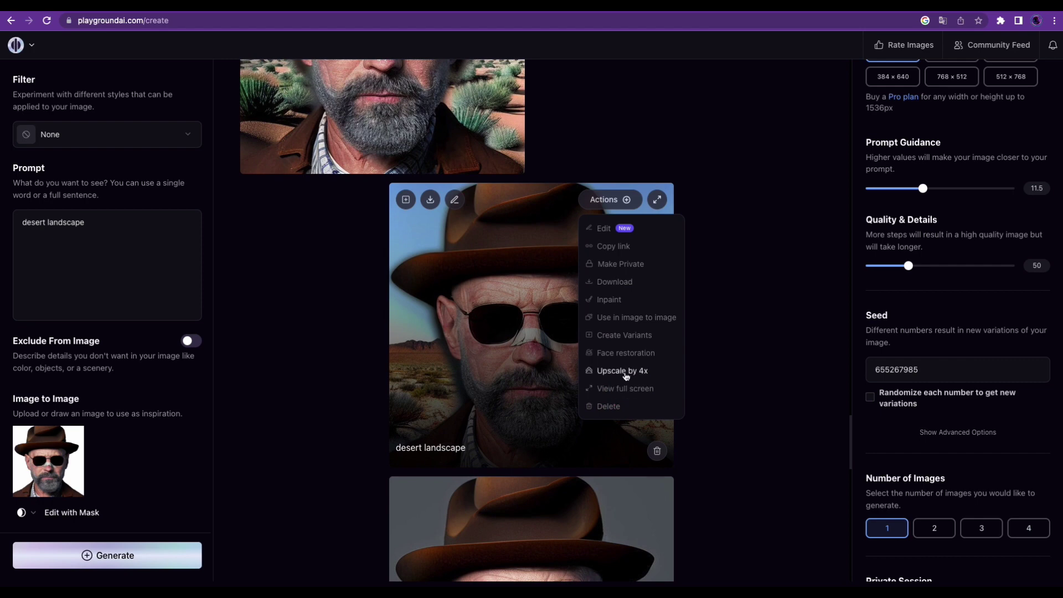
click(622, 371)
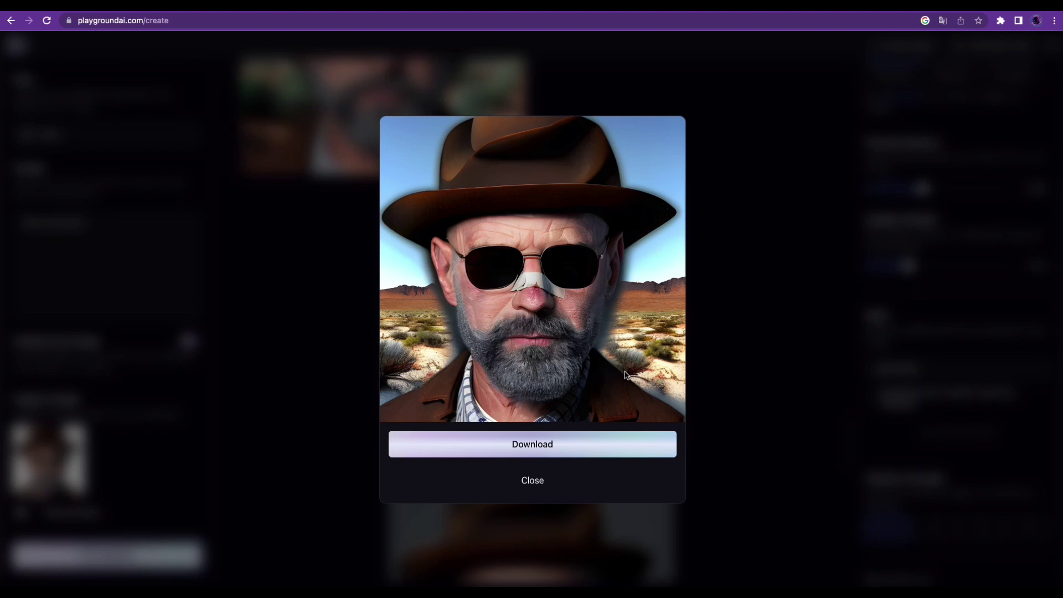
Step: Download the 4x upscaled desert portrait as a PNG file
click(612, 445)
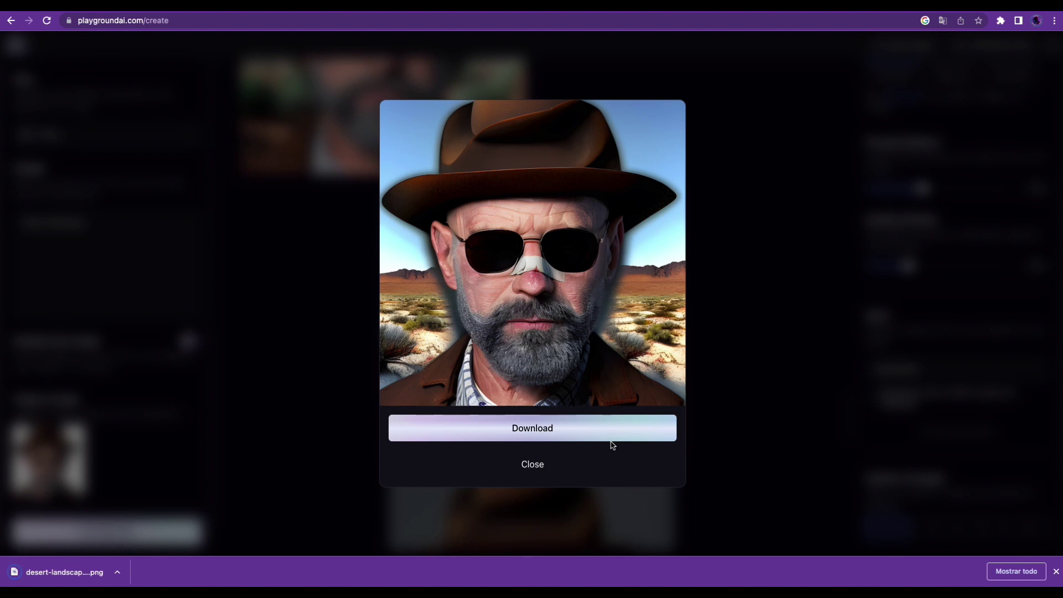